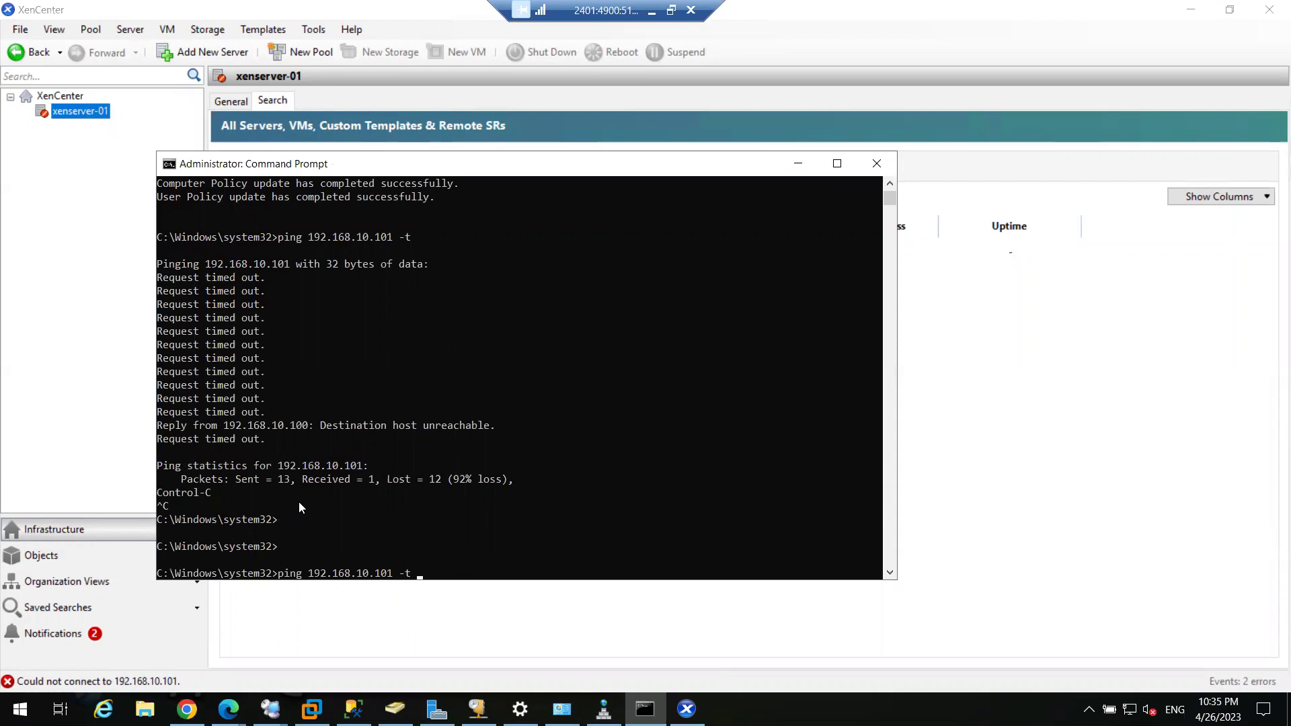
Ping 192.168.10.101 continuously to check the server's reachability, and close the command window
{"action": "key", "text": "BackSpace"}
{"action": "key", "text": "Return"}
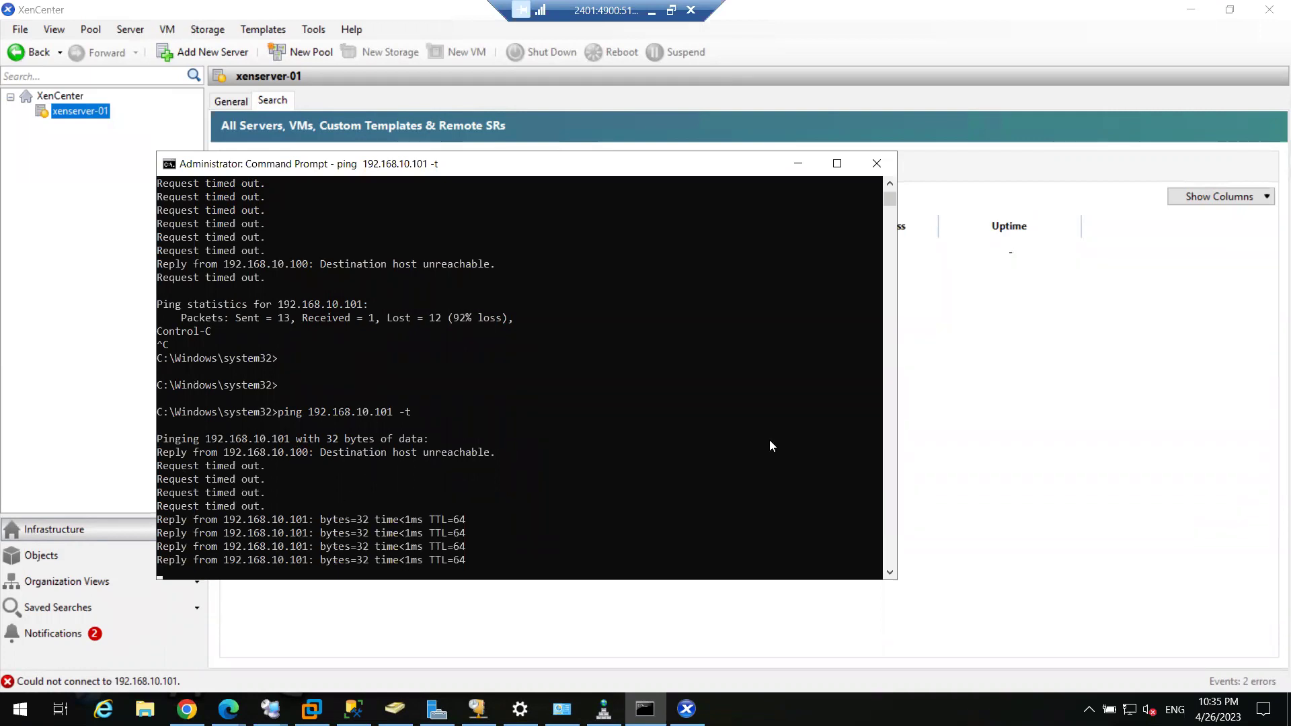
{"action": "left_click", "coordinate": [877, 163]}
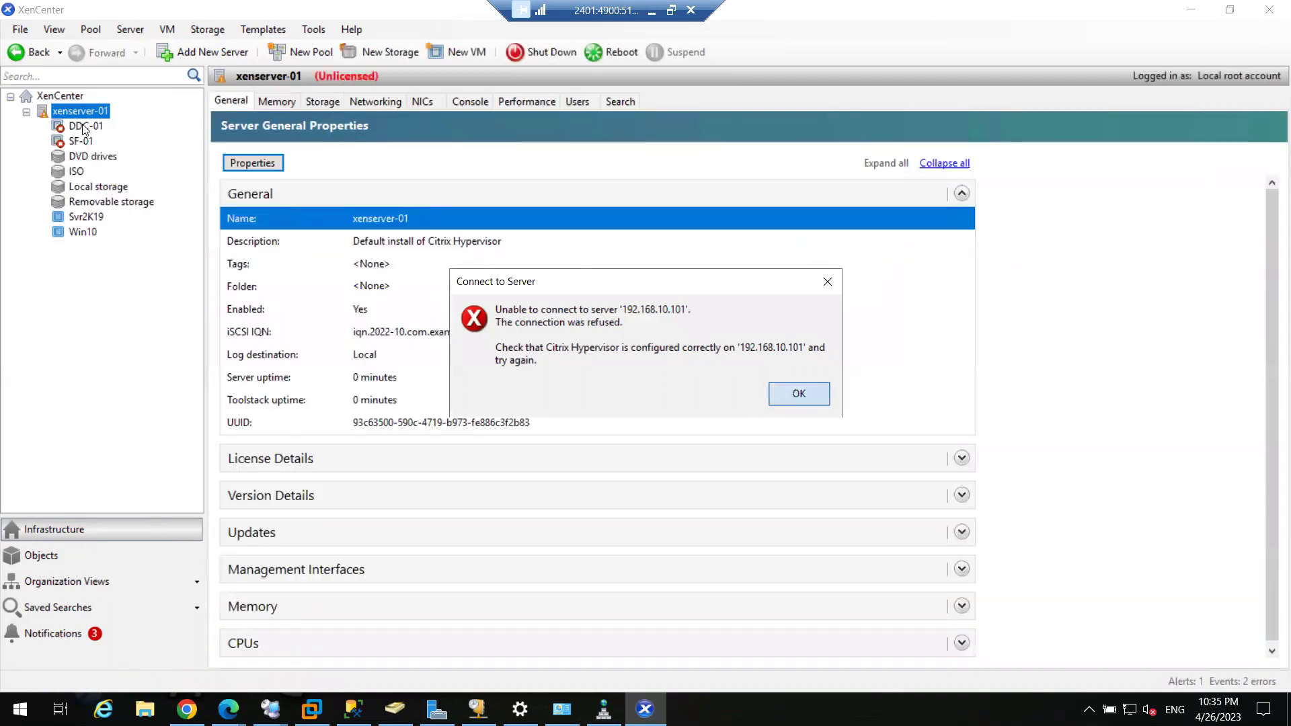
Dismiss the connection error, start the DDC-01 virtual machine and display its console scaled to fit
{"action": "key", "text": "Return"}
{"action": "left_click", "coordinate": [86, 125]}
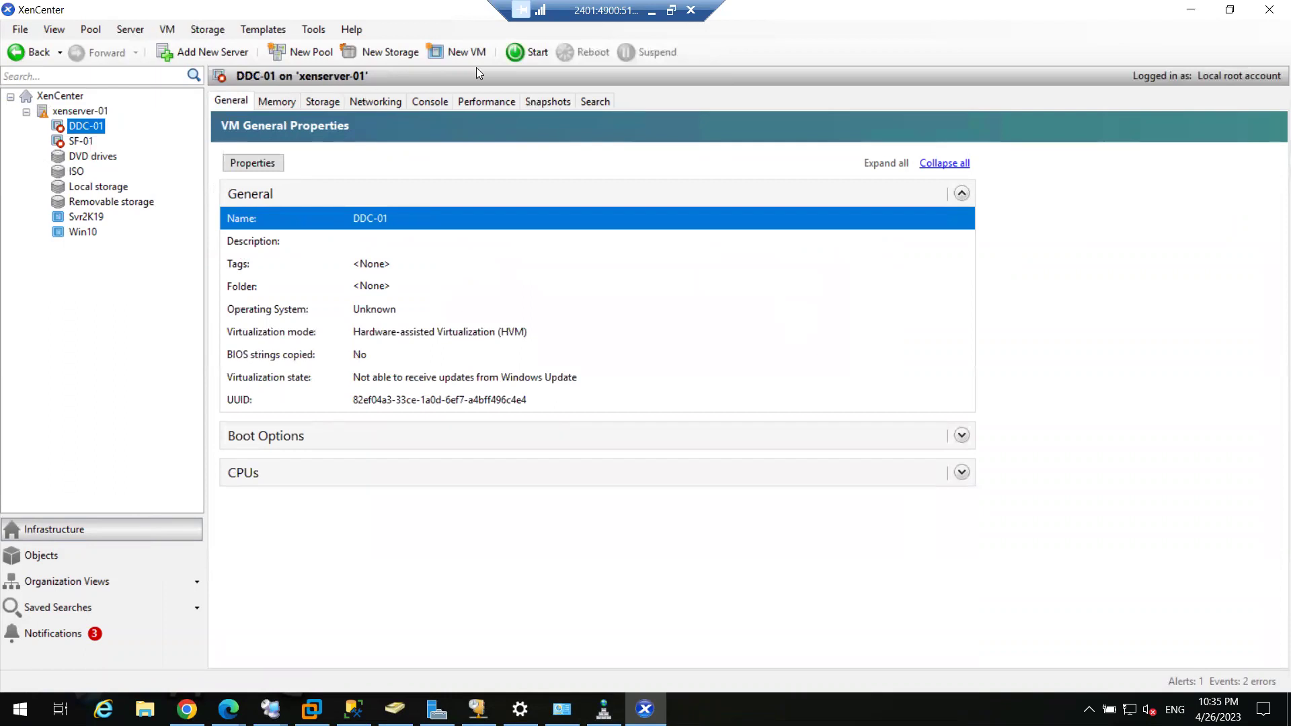
{"action": "left_click", "coordinate": [516, 53]}
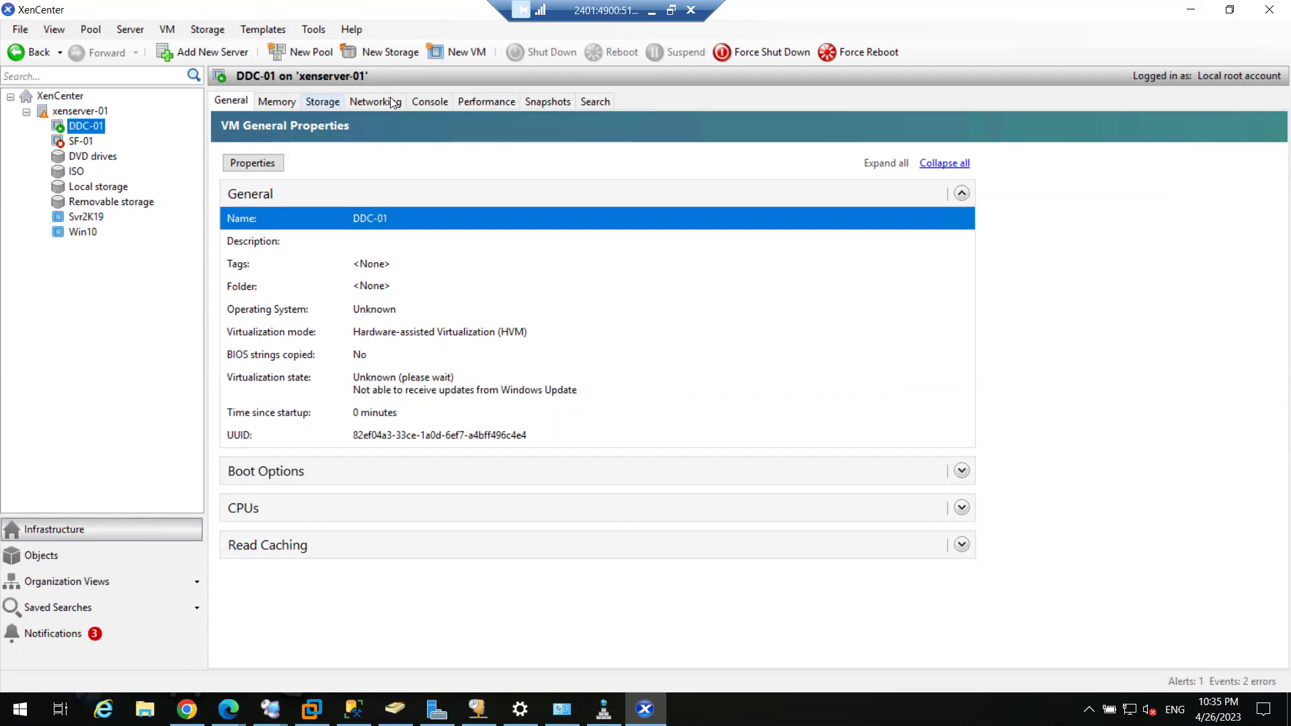
{"action": "left_click", "coordinate": [426, 102]}
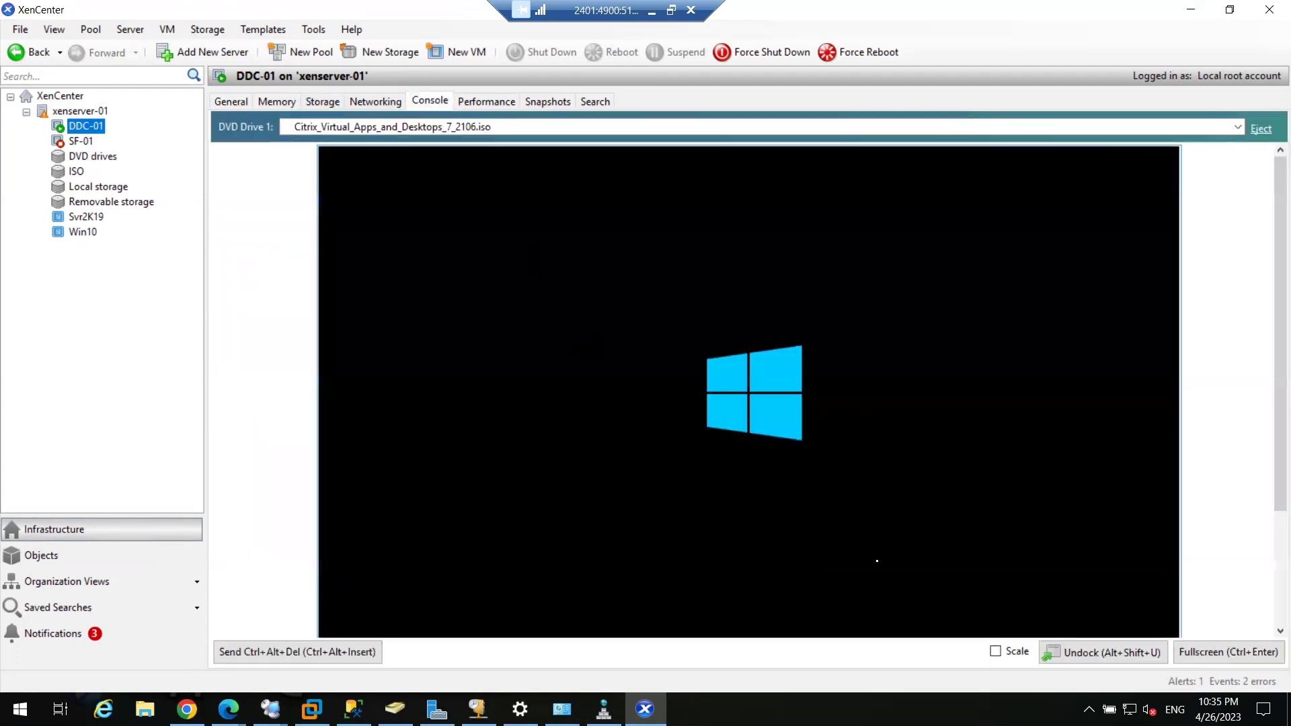
{"action": "left_click", "coordinate": [995, 651]}
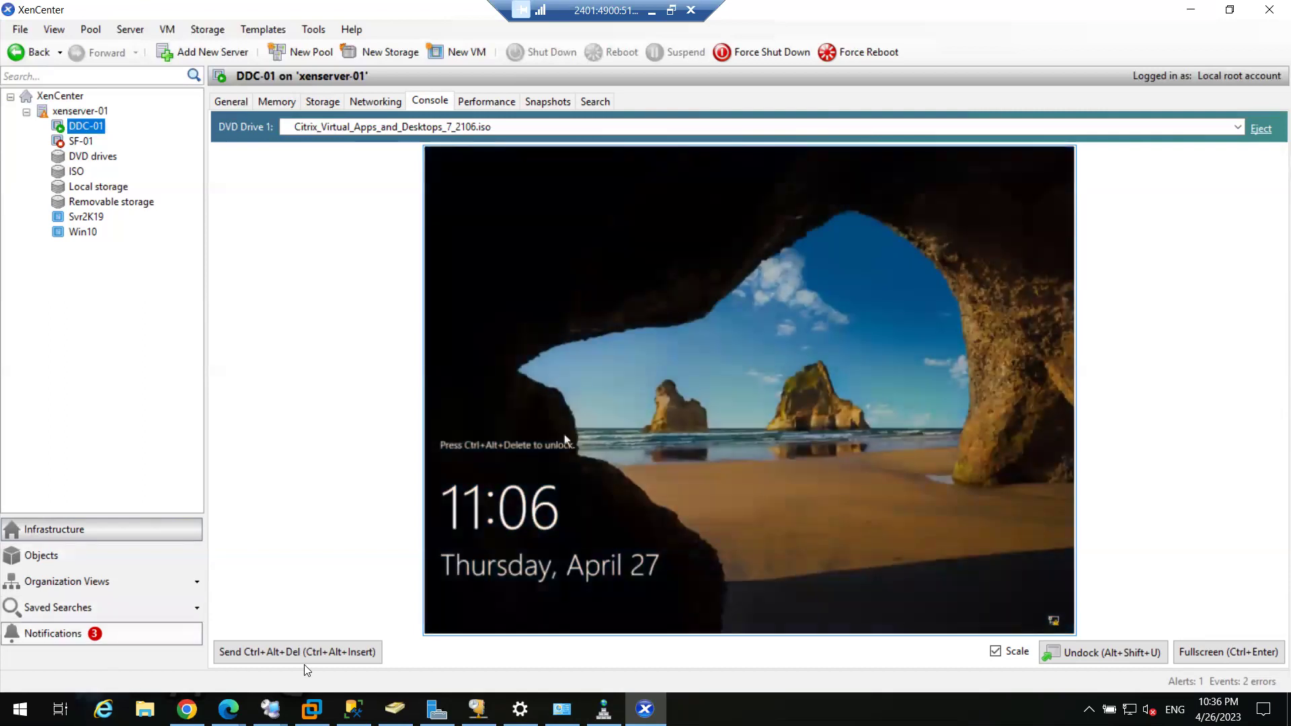
Unlock the DDC-01 virtual machine and sign in with the account password
{"action": "left_click", "coordinate": [316, 647]}
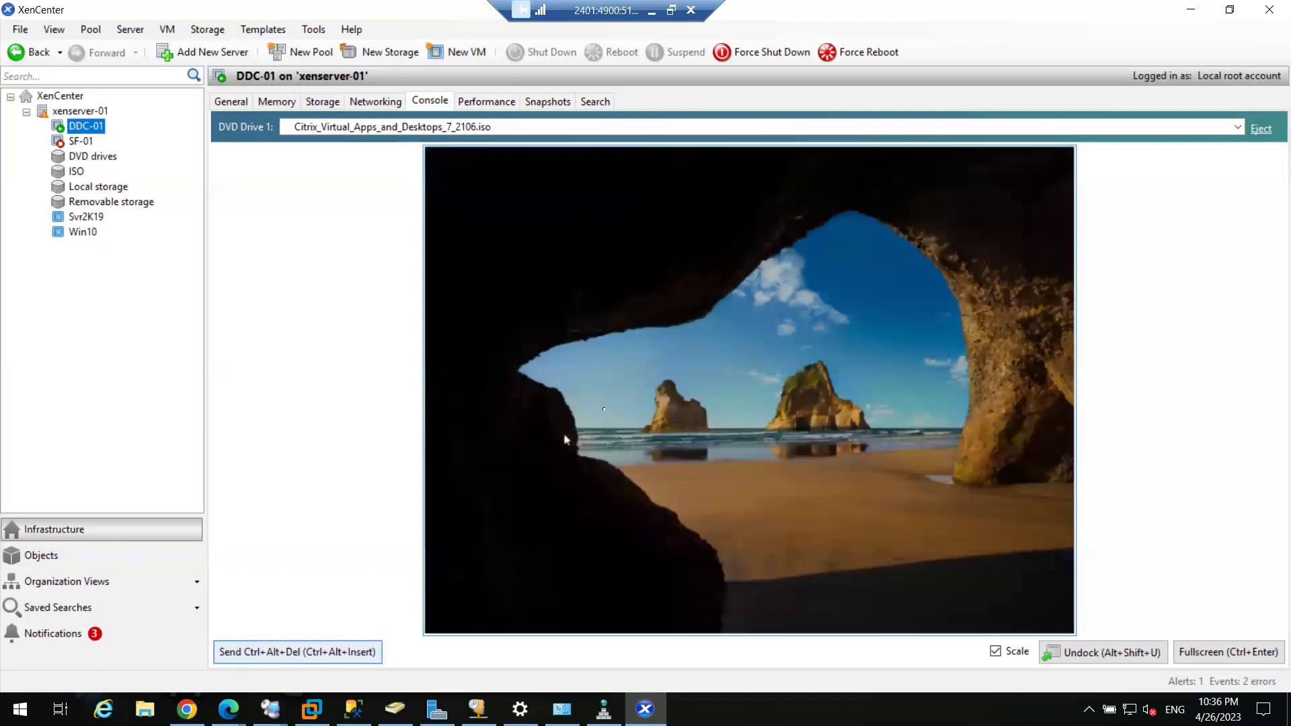
{"action": "left_click", "coordinate": [565, 441]}
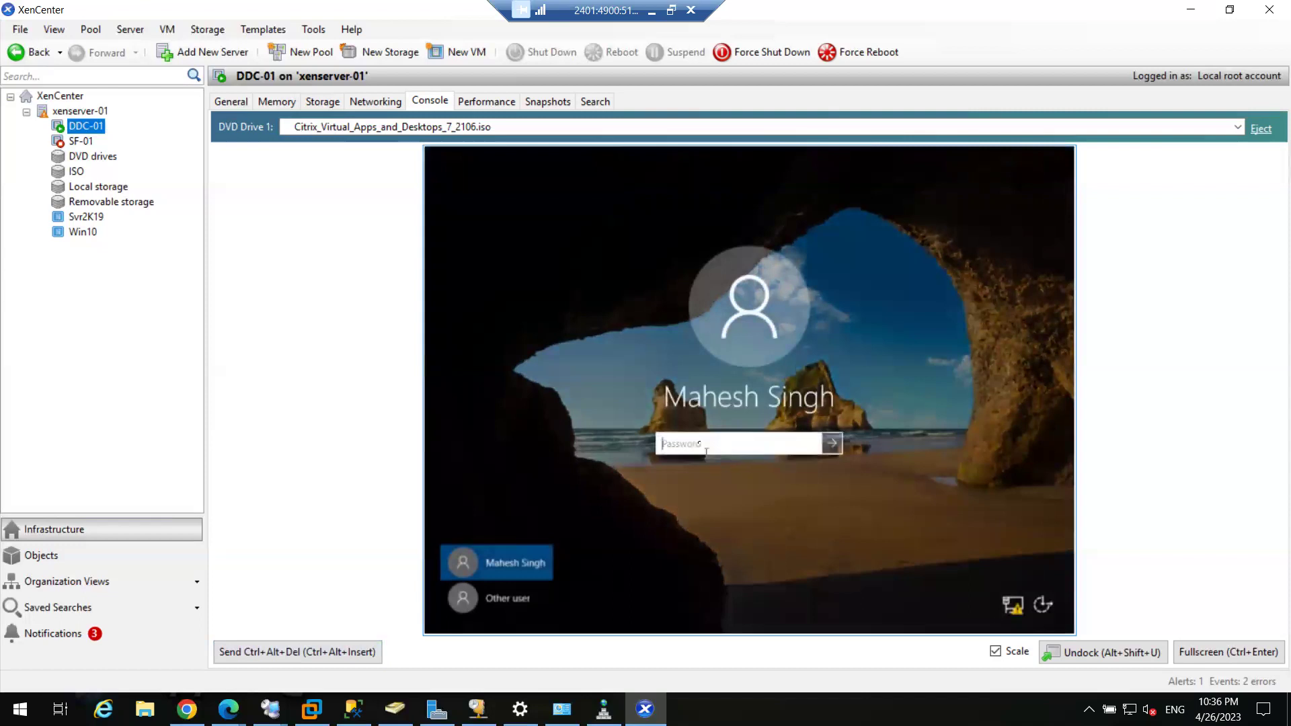
{"action": "type", "text": "**********"}
{"action": "key", "text": "Return"}
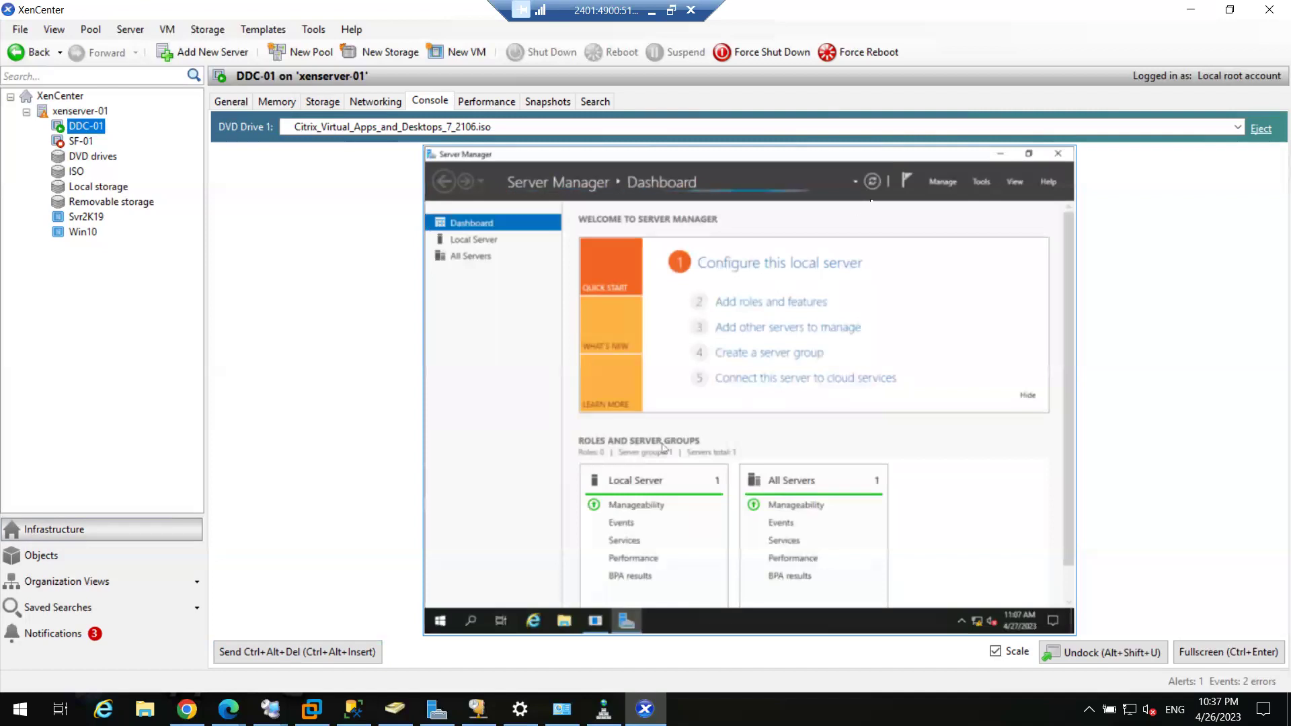
Clear Server Manager and the shutdown tracker from the DDC-01 desktop, and launch Citrix Studio with elevated permission
{"action": "left_click", "coordinate": [1002, 152]}
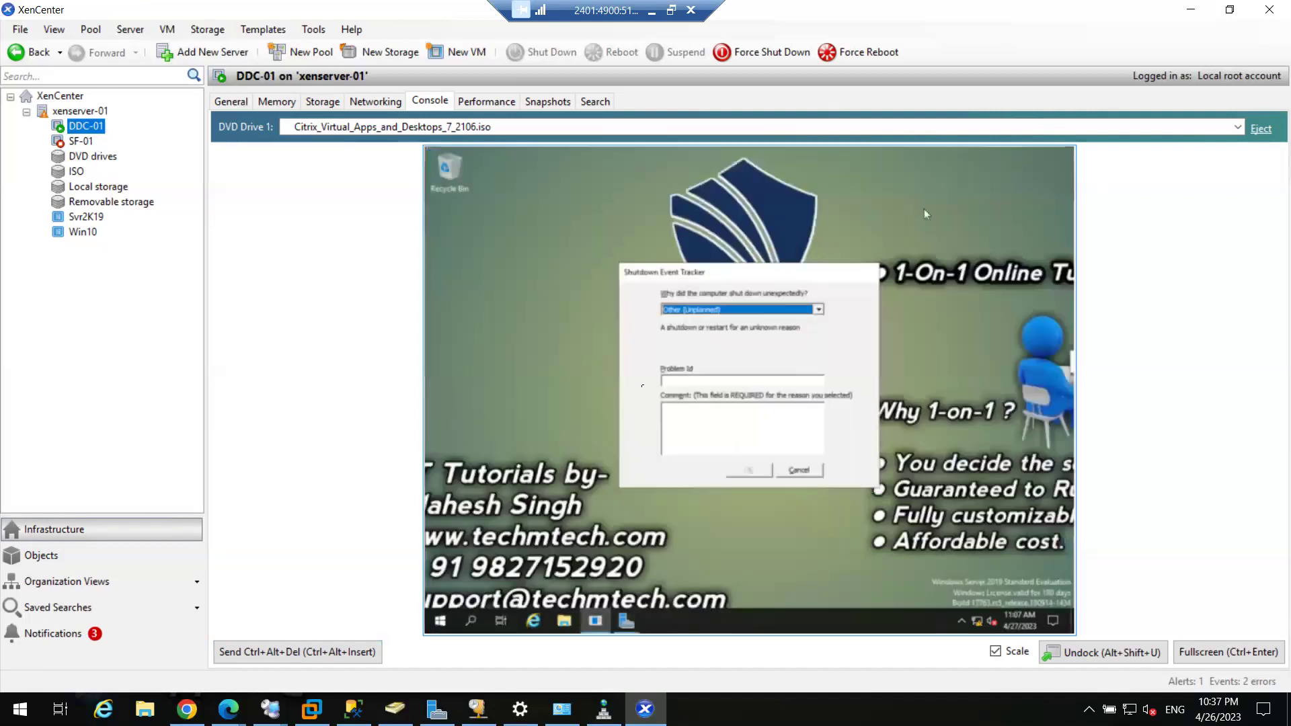
{"action": "left_click", "coordinate": [799, 471]}
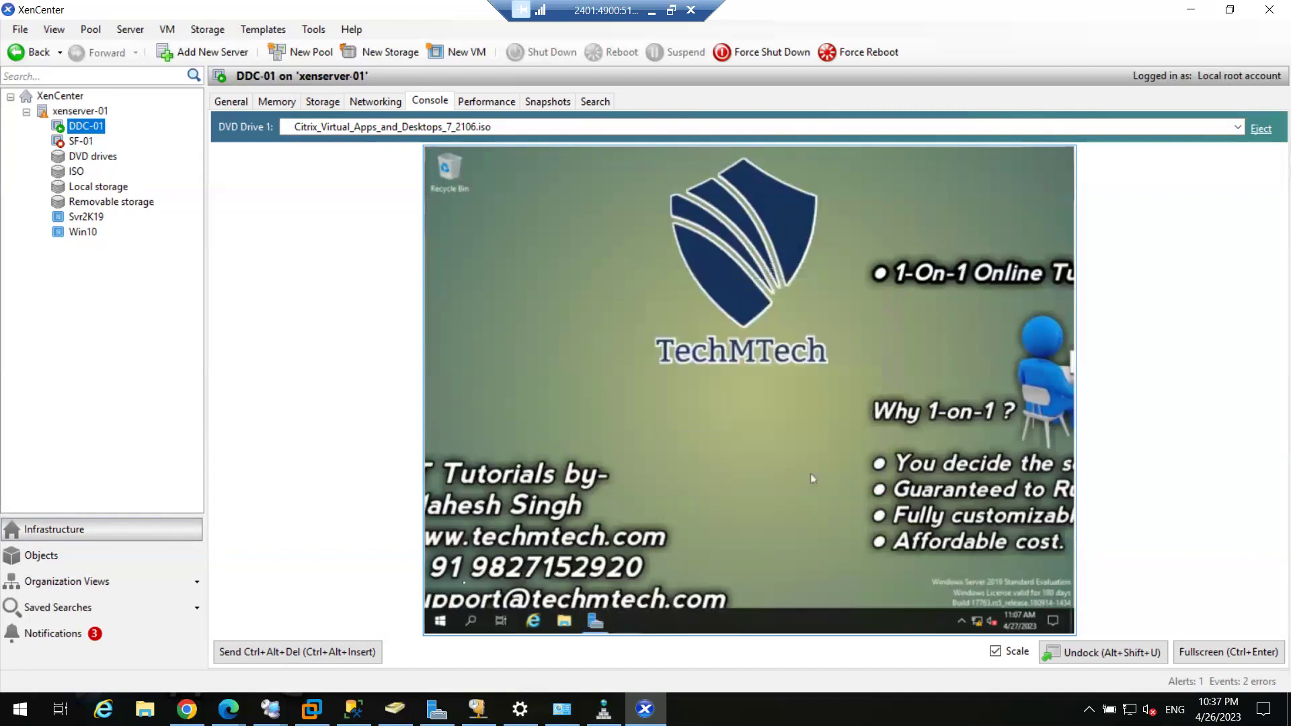
{"action": "left_click", "coordinate": [443, 622]}
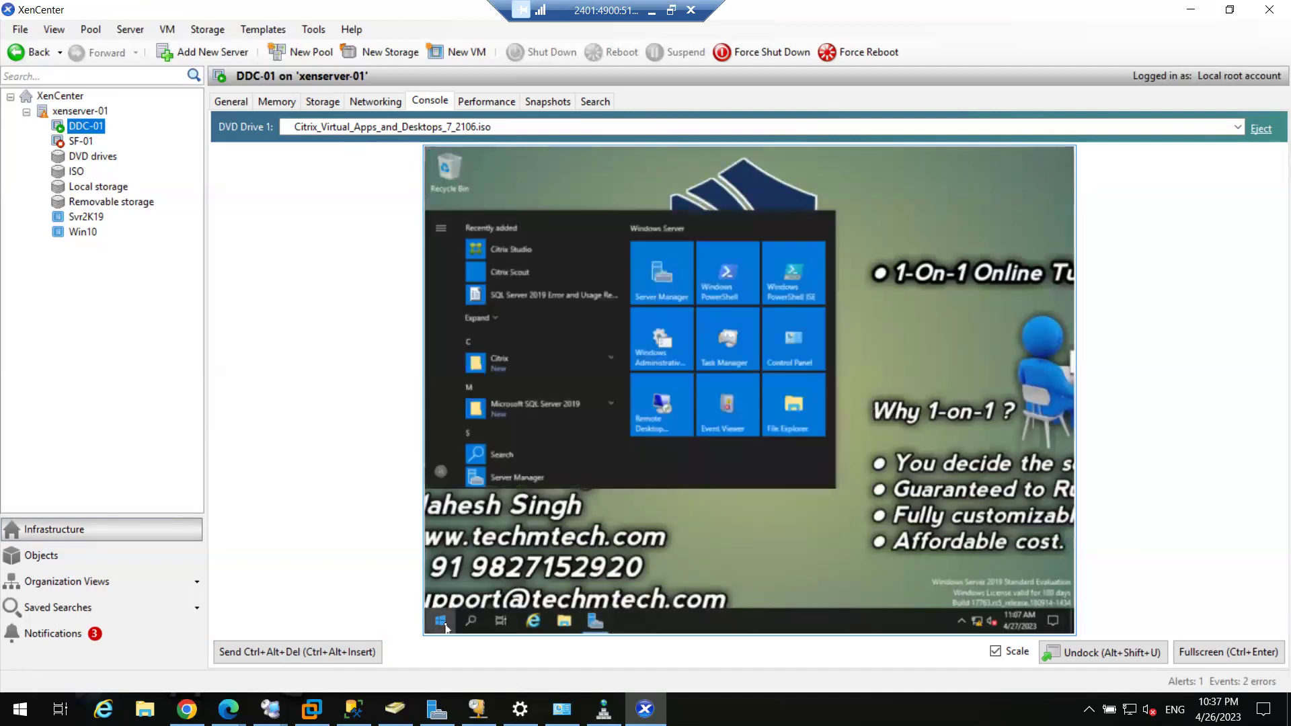
{"action": "left_click", "coordinate": [506, 255]}
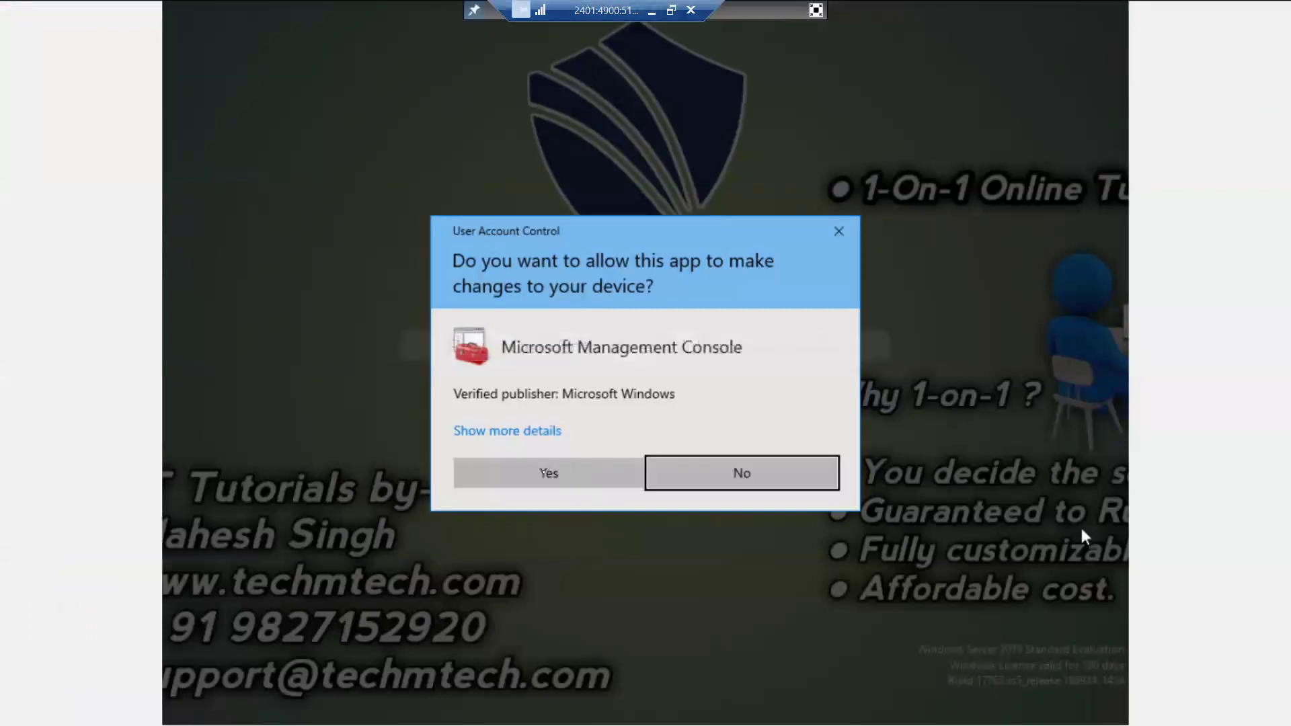
{"action": "left_click", "coordinate": [562, 474]}
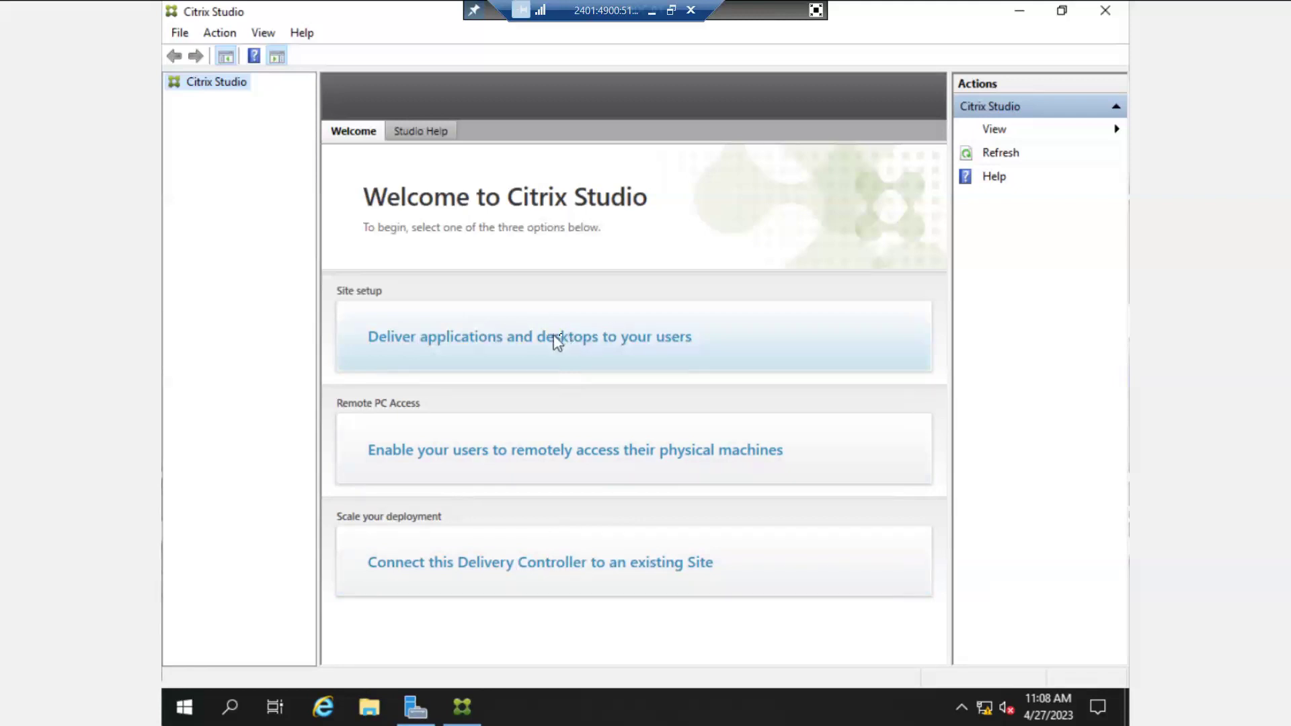
Begin site setup for delivering applications and desktops, naming the fully configured, production-ready site India
{"action": "left_click", "coordinate": [650, 340]}
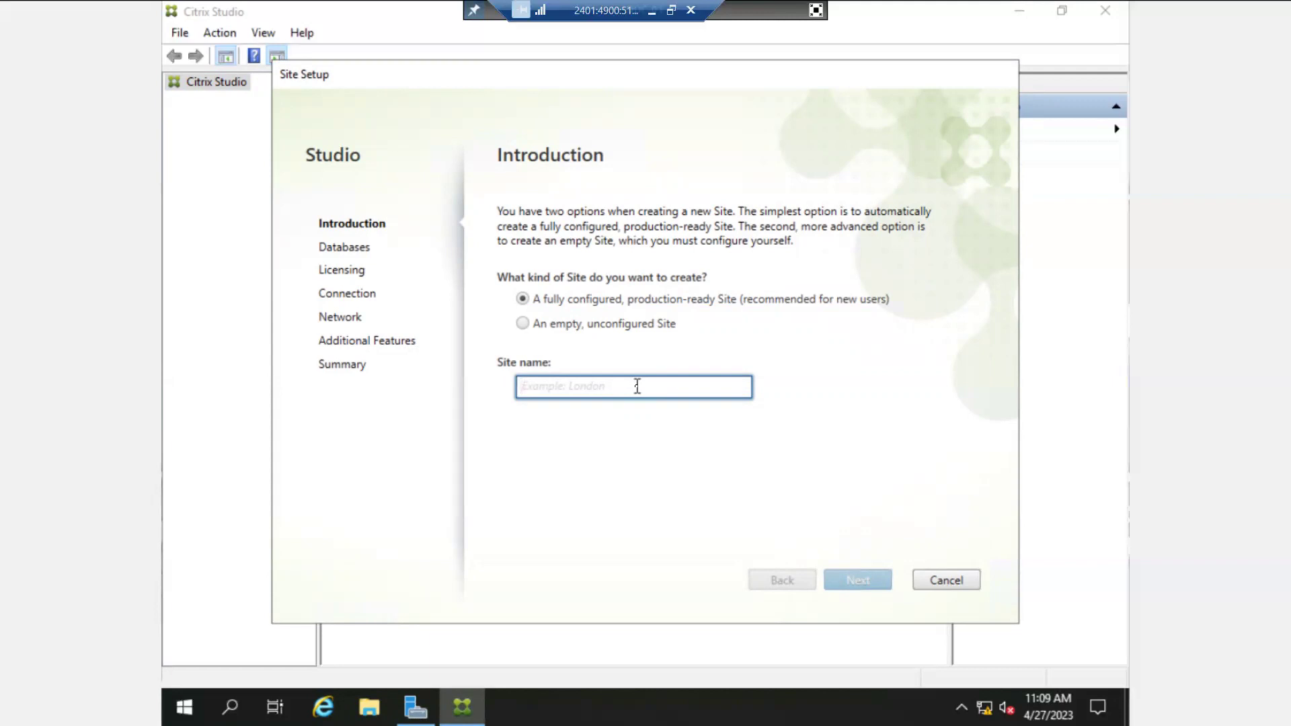
{"action": "type", "text": "nia"}
{"action": "key", "text": "BackSpace"}
{"action": "key", "text": "BackSpace"}
{"action": "type", "text": "dia"}
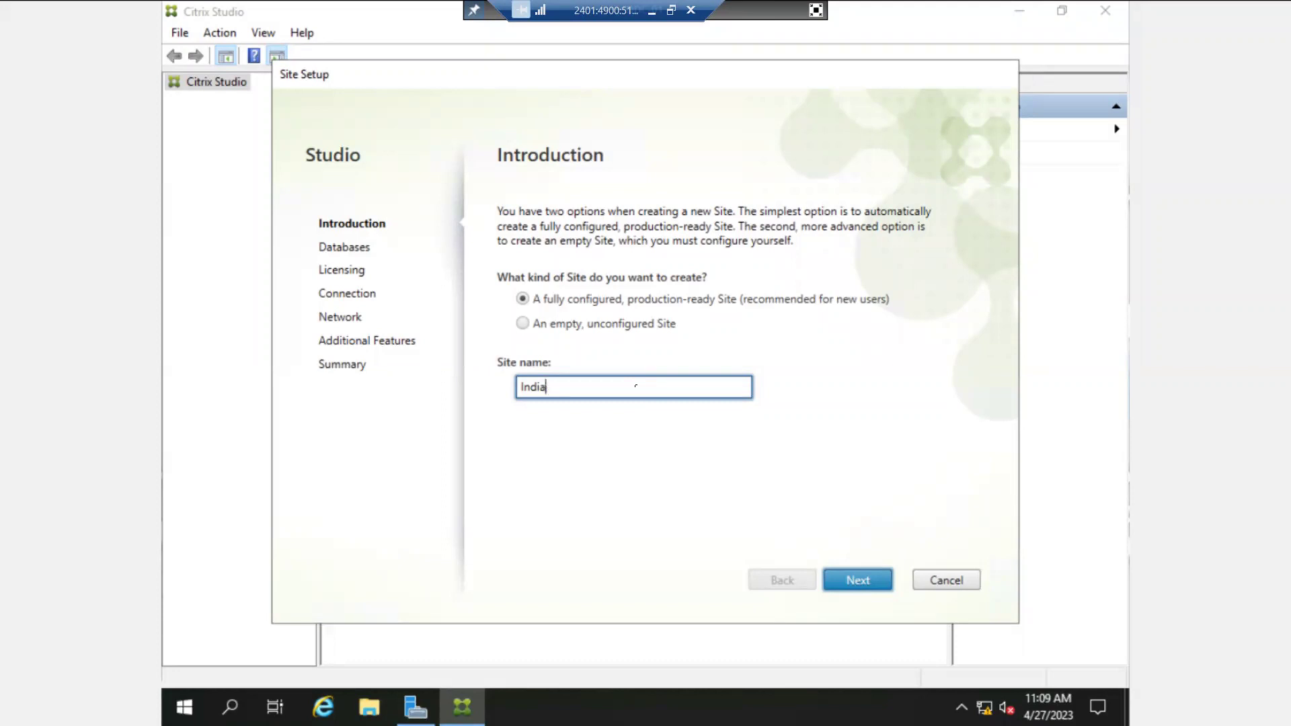
{"action": "type", "text": "-Delhi"}
{"action": "key", "text": "BackSpace"}
{"action": "key", "text": "BackSpace"}
{"action": "key", "text": "BackSpace"}
{"action": "key", "text": "BackSpace"}
{"action": "key", "text": "BackSpace"}
{"action": "left_click", "coordinate": [849, 575]}
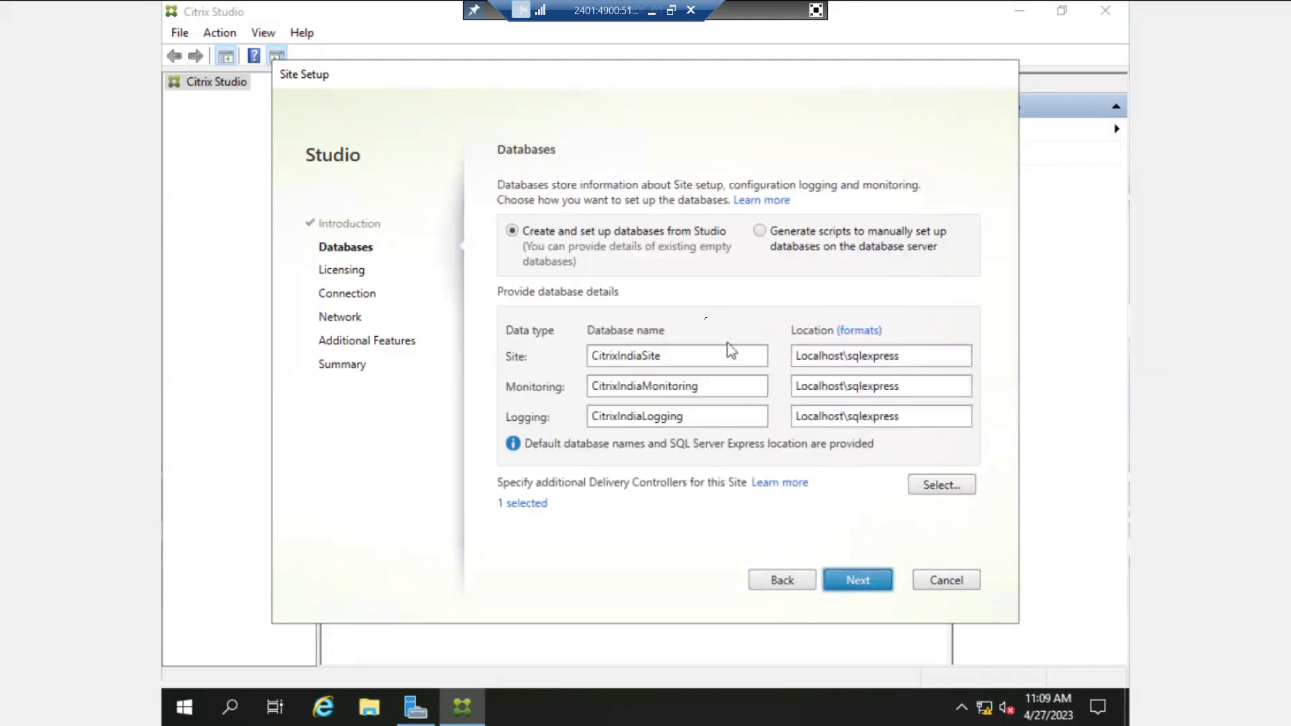
Examine the proposed database names for the Site, Monitoring and Logging data types
{"action": "left_click", "coordinate": [662, 354]}
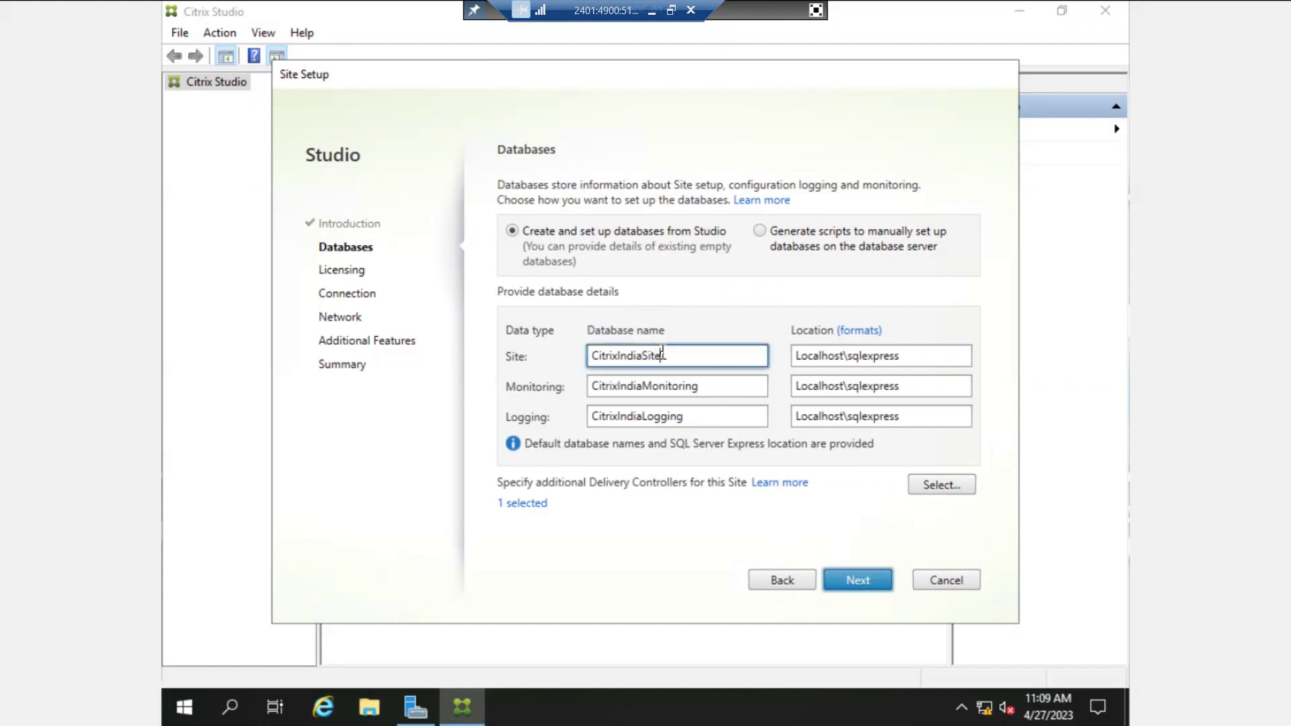
{"action": "left_click", "coordinate": [680, 387]}
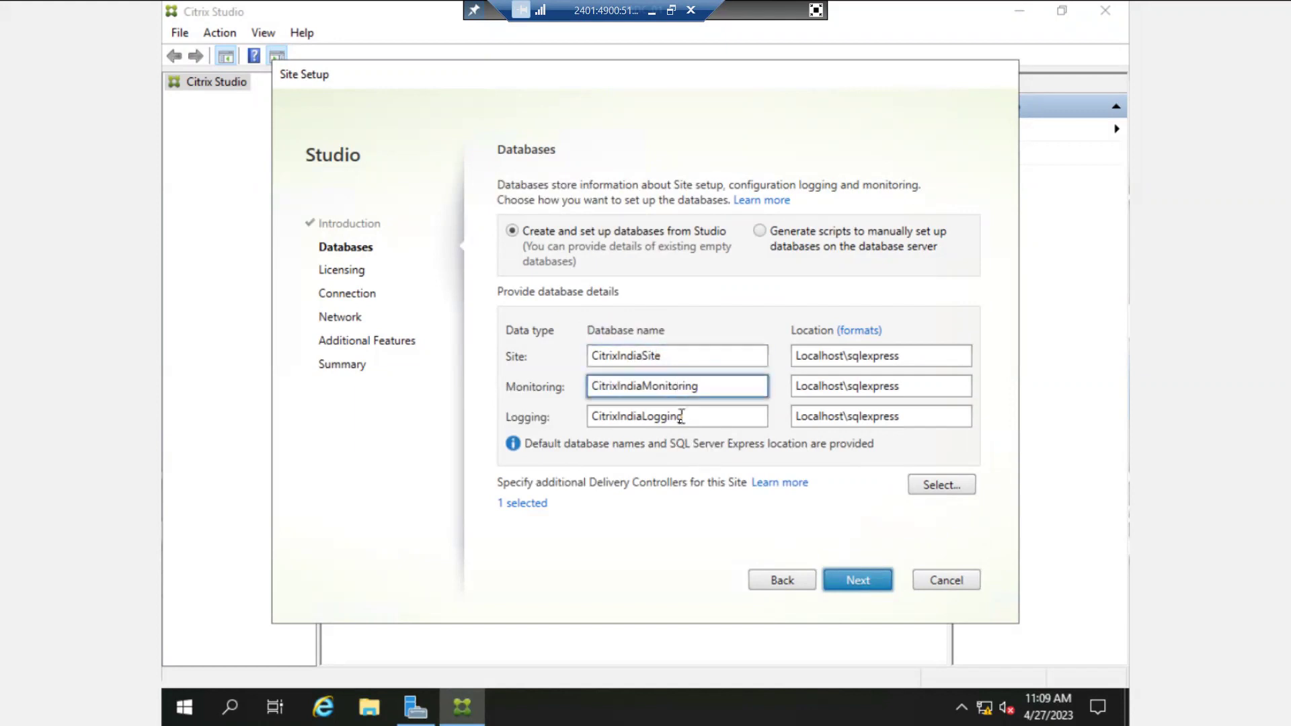
{"action": "left_click", "coordinate": [677, 416]}
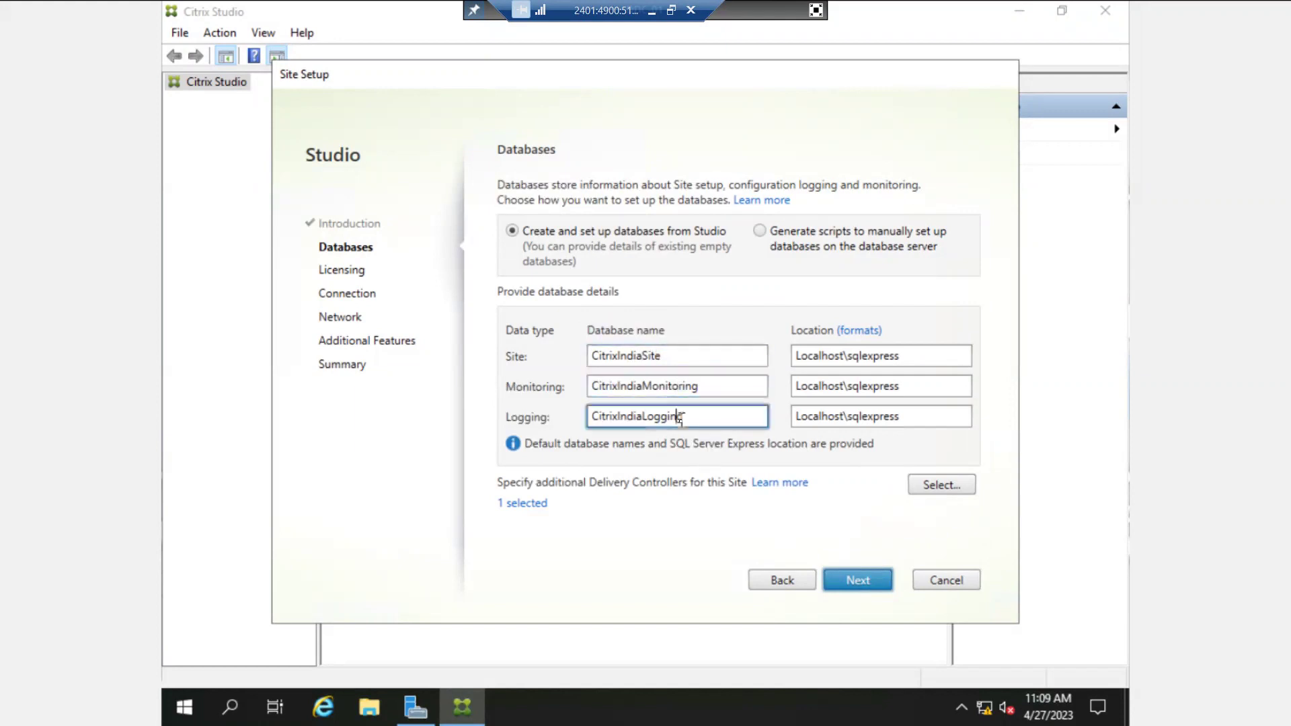
{"action": "double_click", "coordinate": [631, 356]}
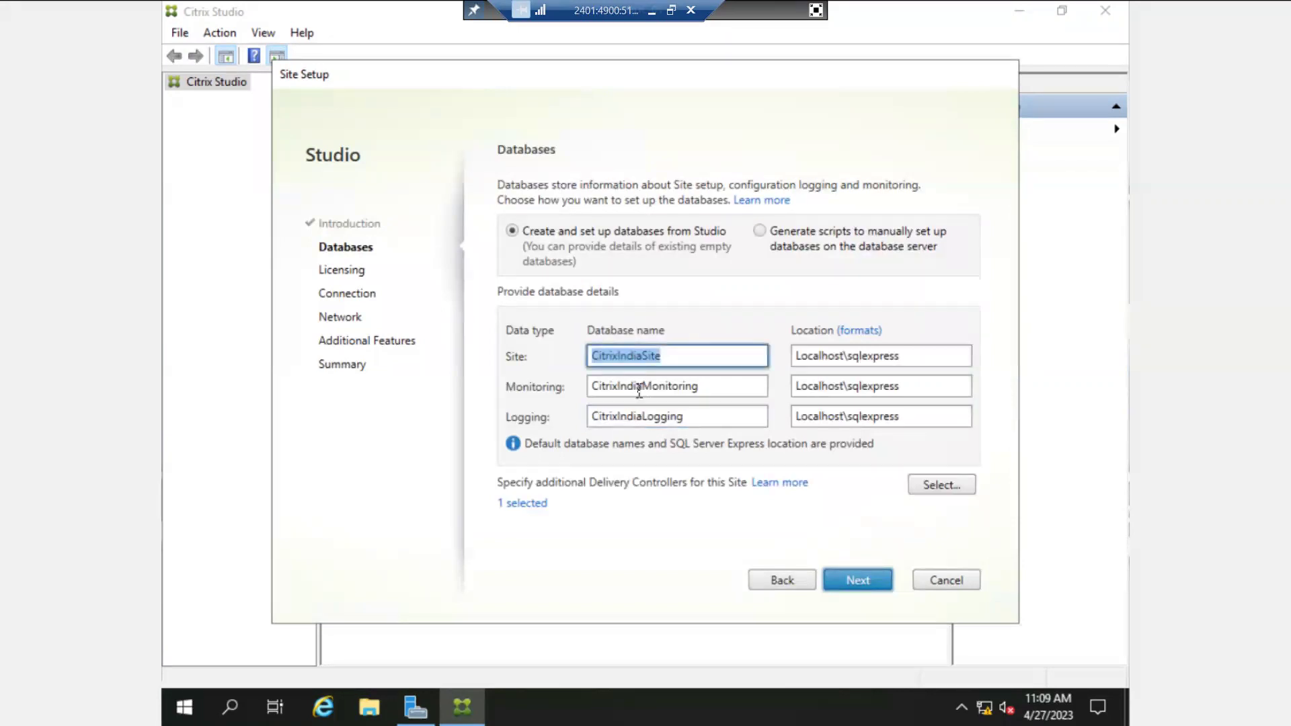
{"action": "left_click", "coordinate": [639, 389]}
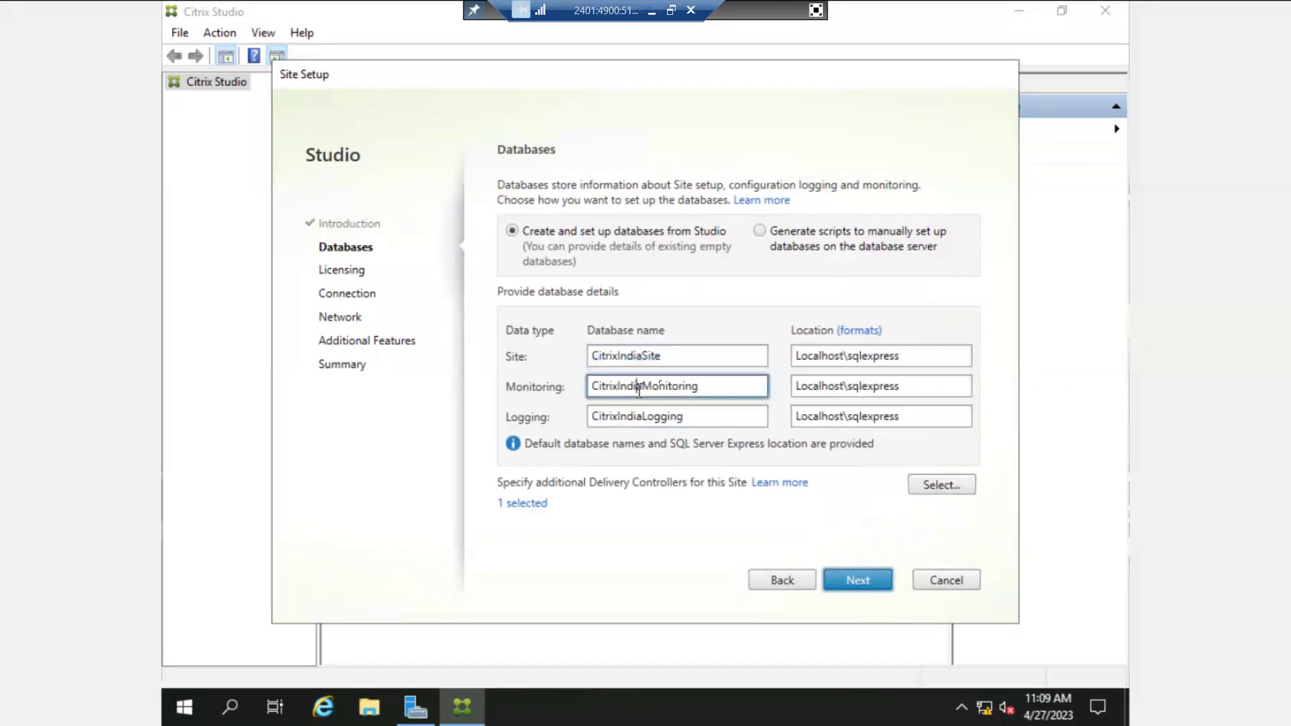
{"action": "left_click", "coordinate": [685, 355]}
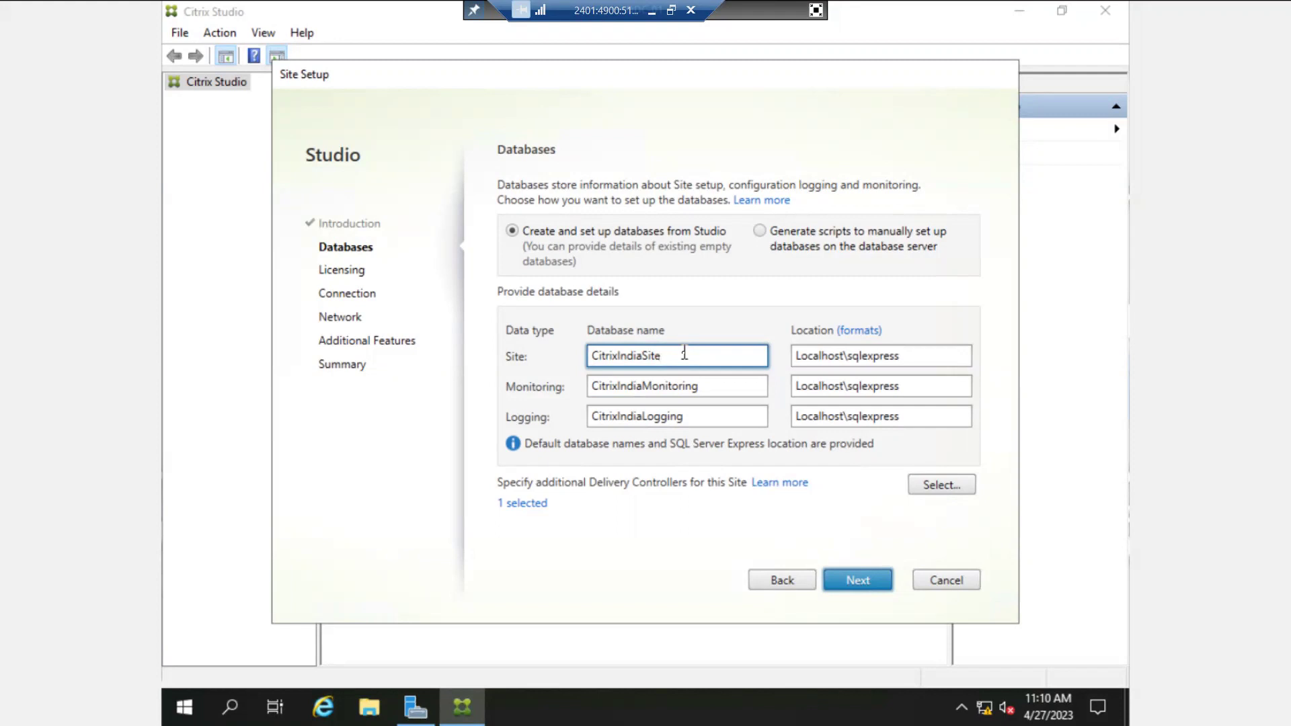
{"action": "left_click", "coordinate": [685, 389]}
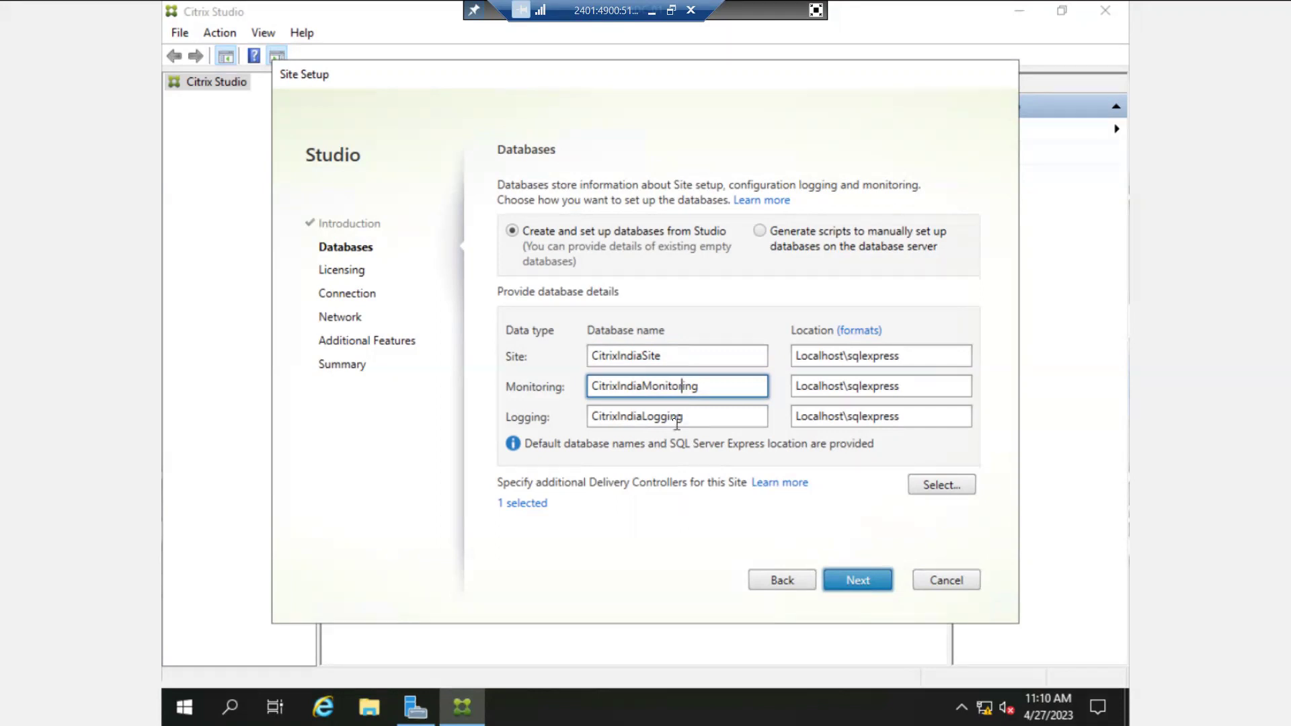
{"action": "left_click", "coordinate": [671, 417]}
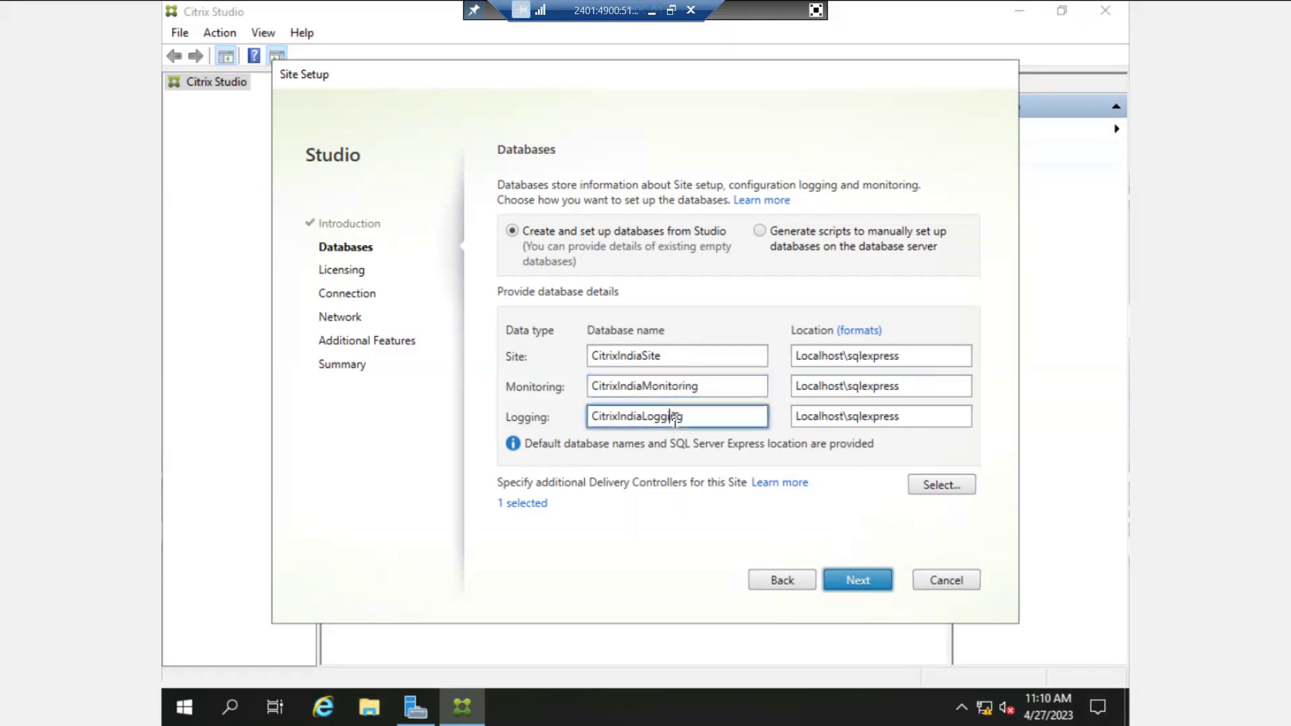
{"action": "left_click_drag", "start_coordinate": [705, 418], "coordinate": [569, 424]}
{"action": "left_click", "coordinate": [714, 414]}
Review the three database locations and accept the default database names on Localhost\sqlexpress, continuing to licensing
{"action": "left_click", "coordinate": [939, 355]}
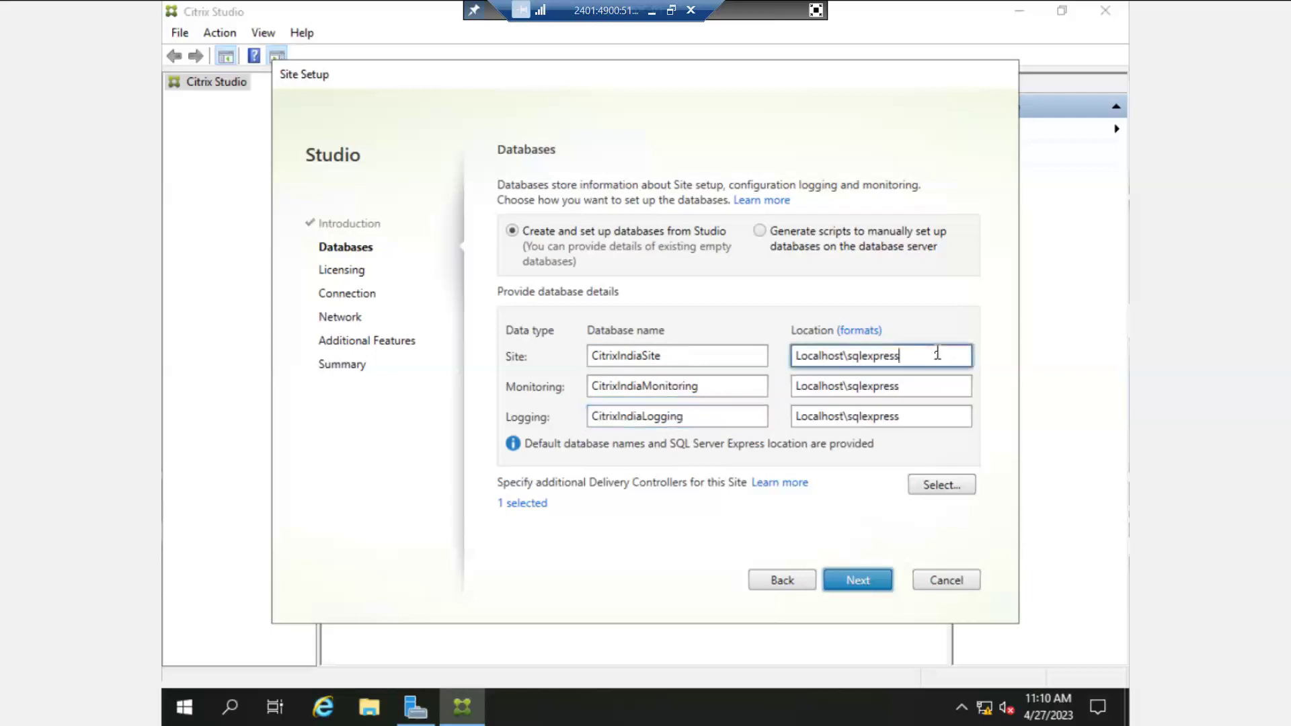
{"action": "left_click", "coordinate": [919, 385]}
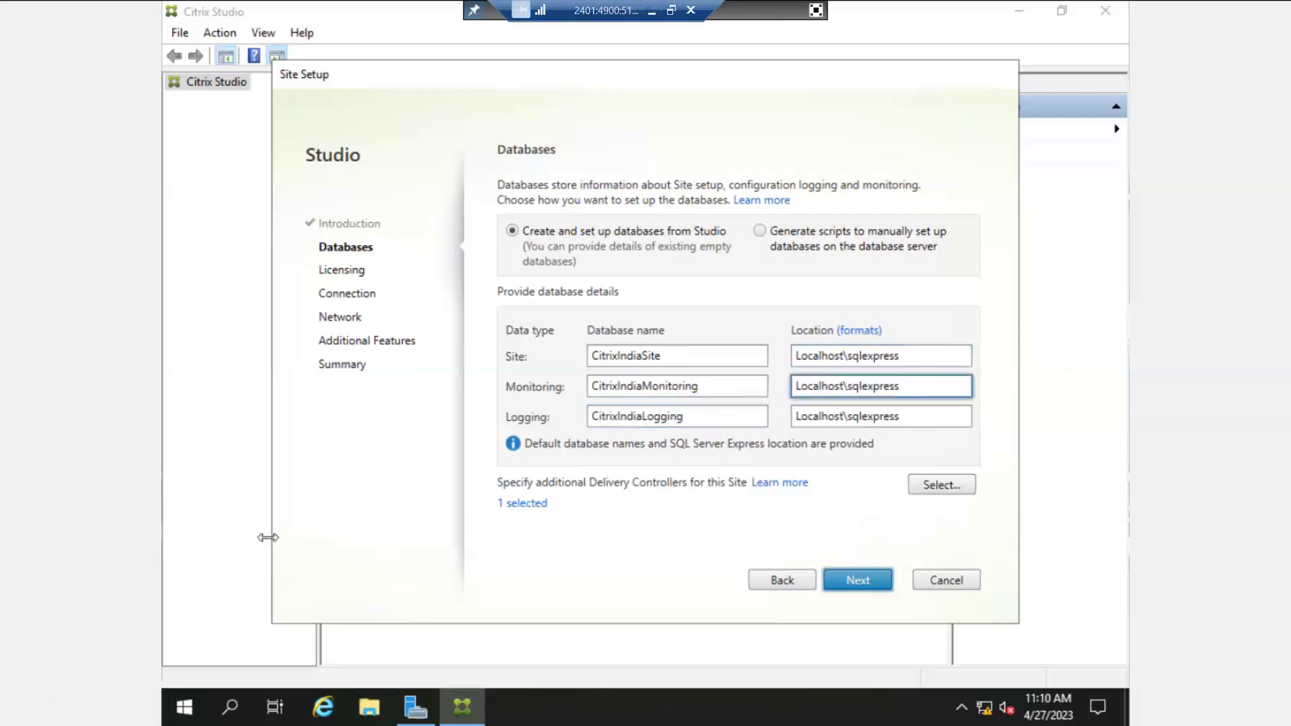
{"action": "left_click", "coordinate": [183, 710]}
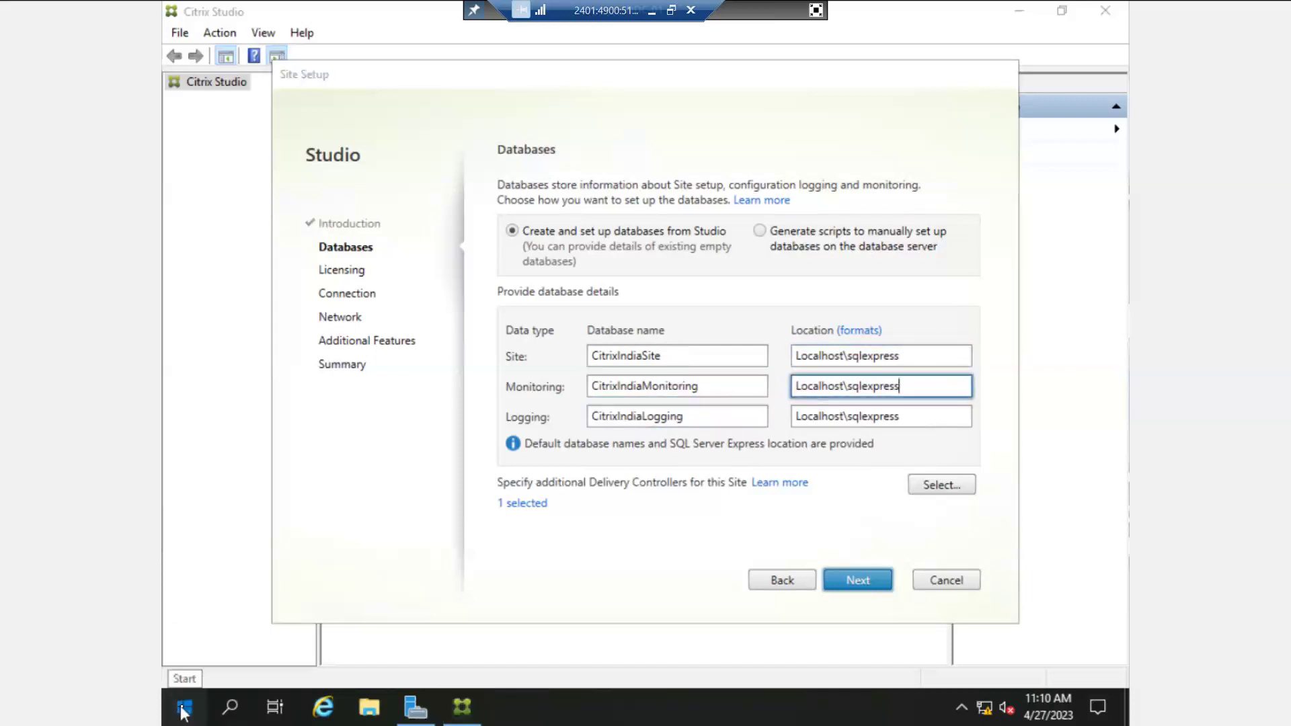
{"action": "left_click", "coordinate": [183, 711]}
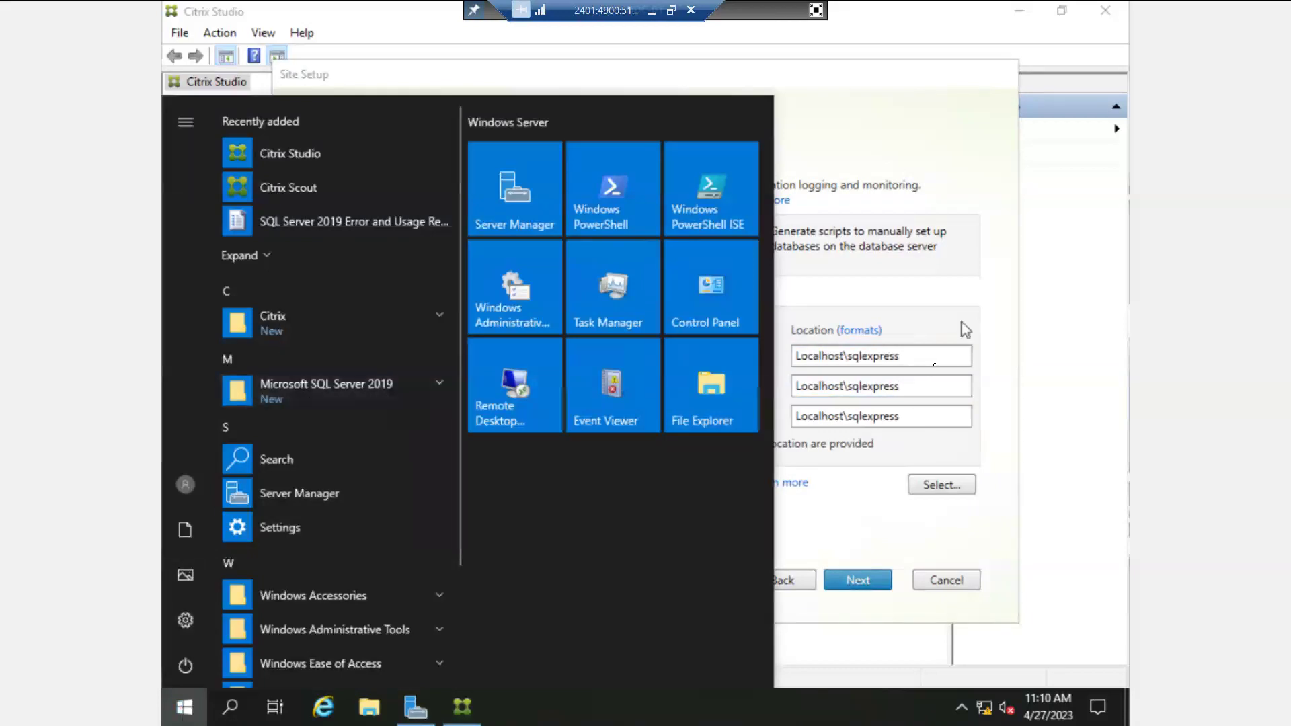
{"action": "left_click", "coordinate": [934, 362]}
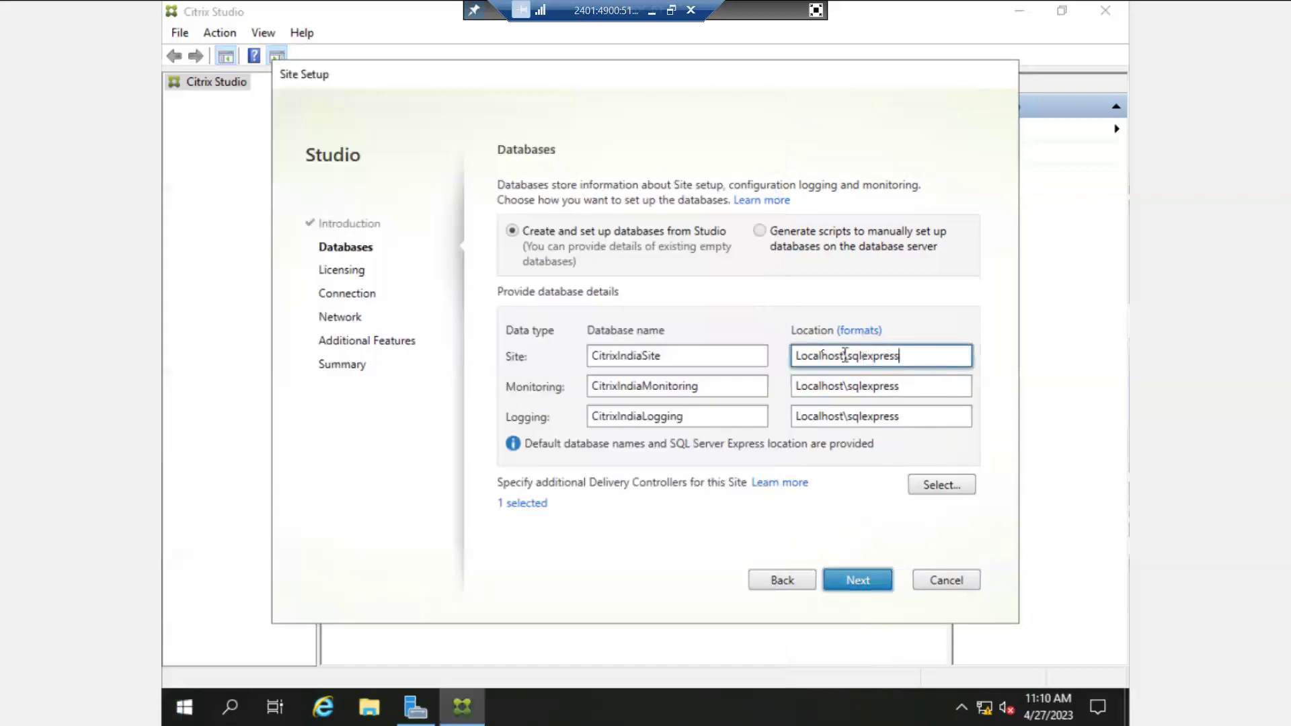
{"action": "left_click_drag", "start_coordinate": [845, 357], "coordinate": [784, 422]}
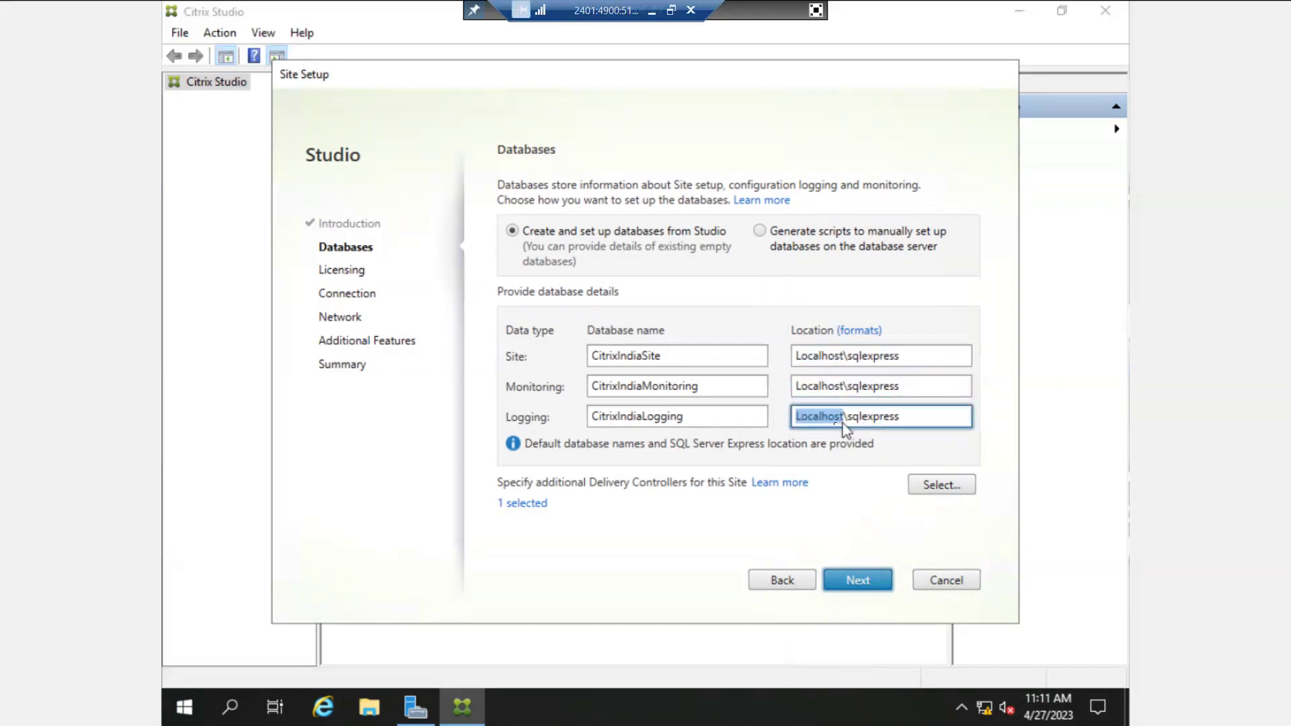
{"action": "left_click", "coordinate": [911, 354]}
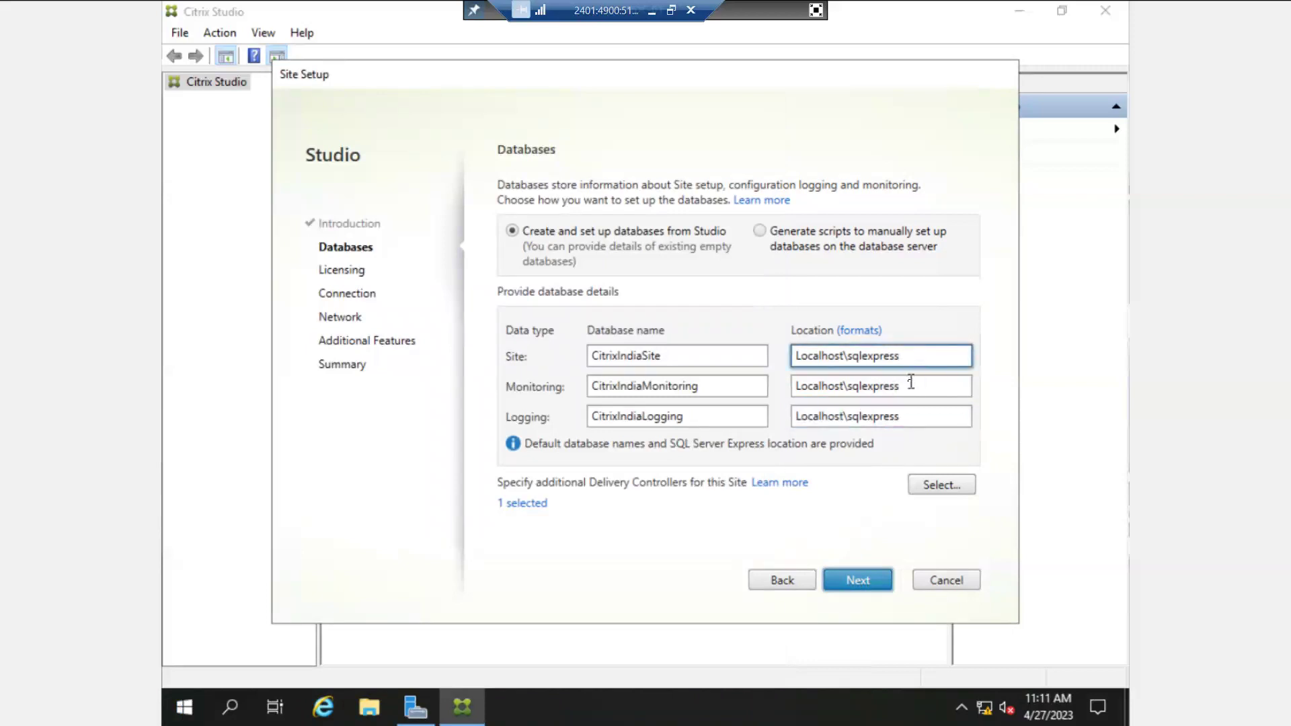
{"action": "left_click", "coordinate": [912, 388]}
{"action": "left_click", "coordinate": [913, 416]}
{"action": "left_click", "coordinate": [841, 583]}
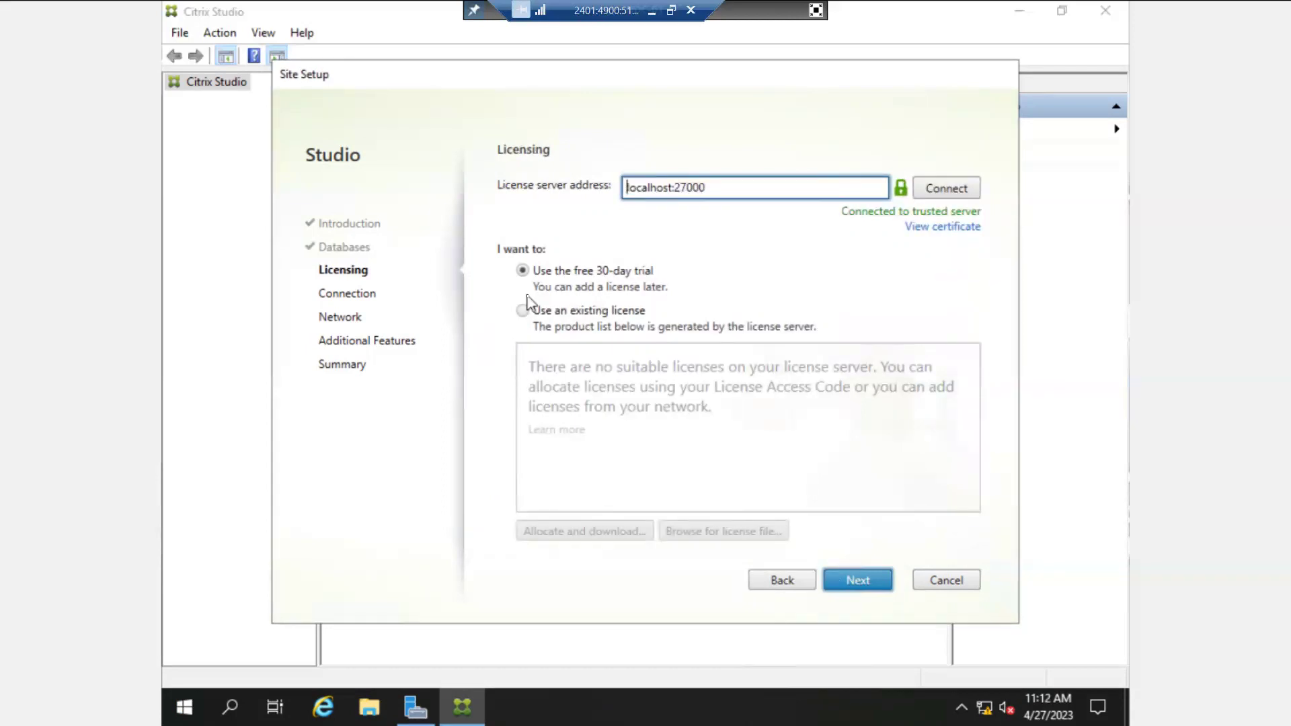
Examine the license server address and the existing-license options for browsing to a license file and allocating licenses by access code
{"action": "double_click", "coordinate": [653, 189]}
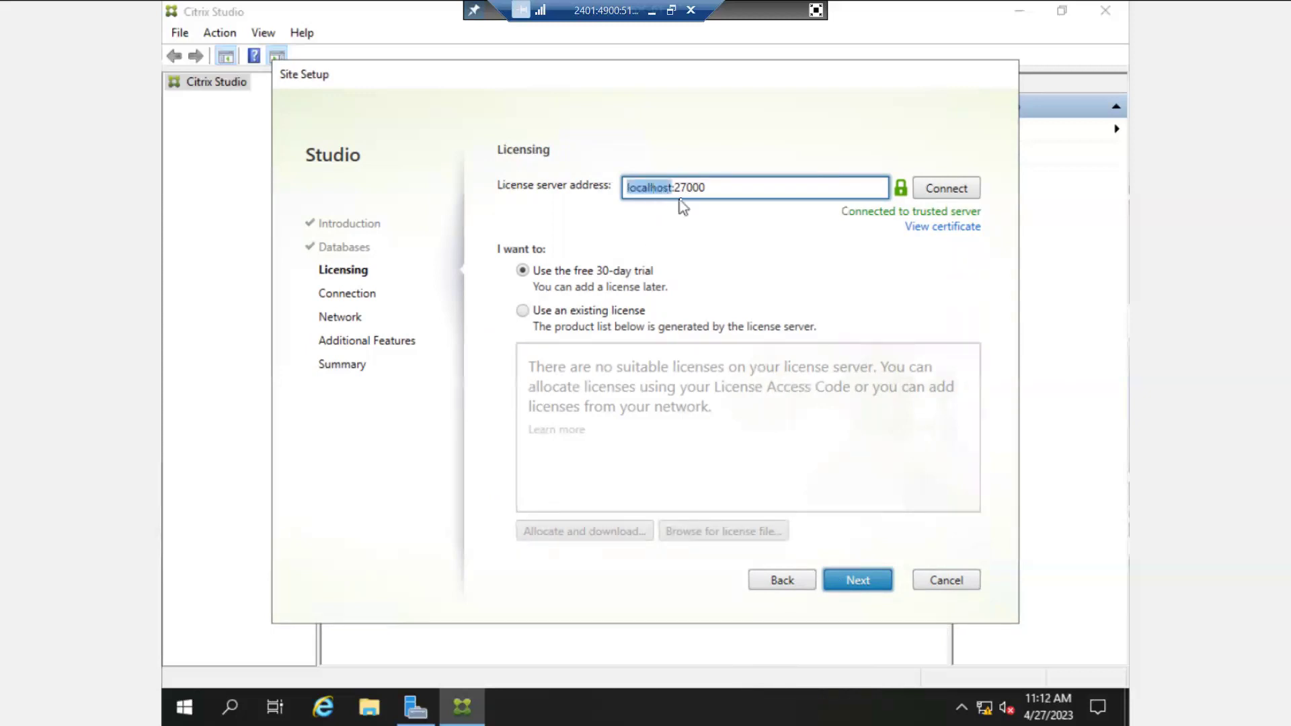
{"action": "left_click", "coordinate": [672, 192]}
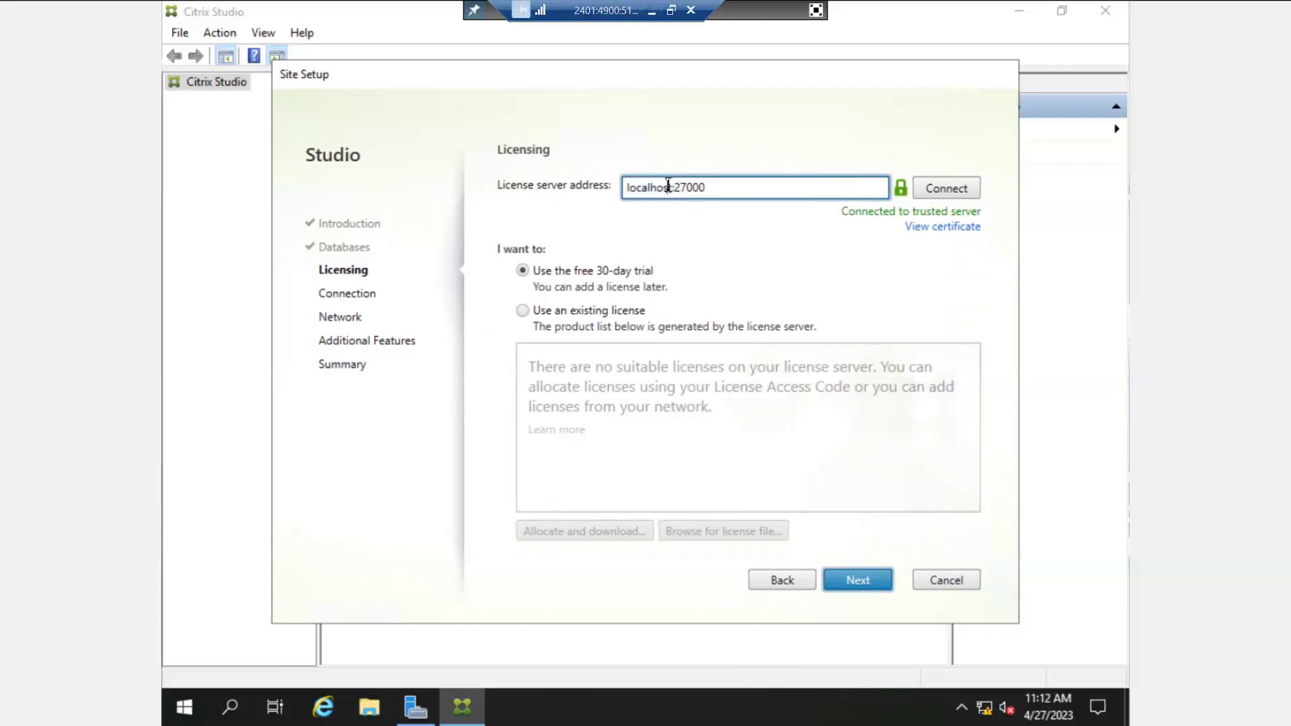
{"action": "double_click", "coordinate": [660, 188]}
{"action": "left_click", "coordinate": [526, 314]}
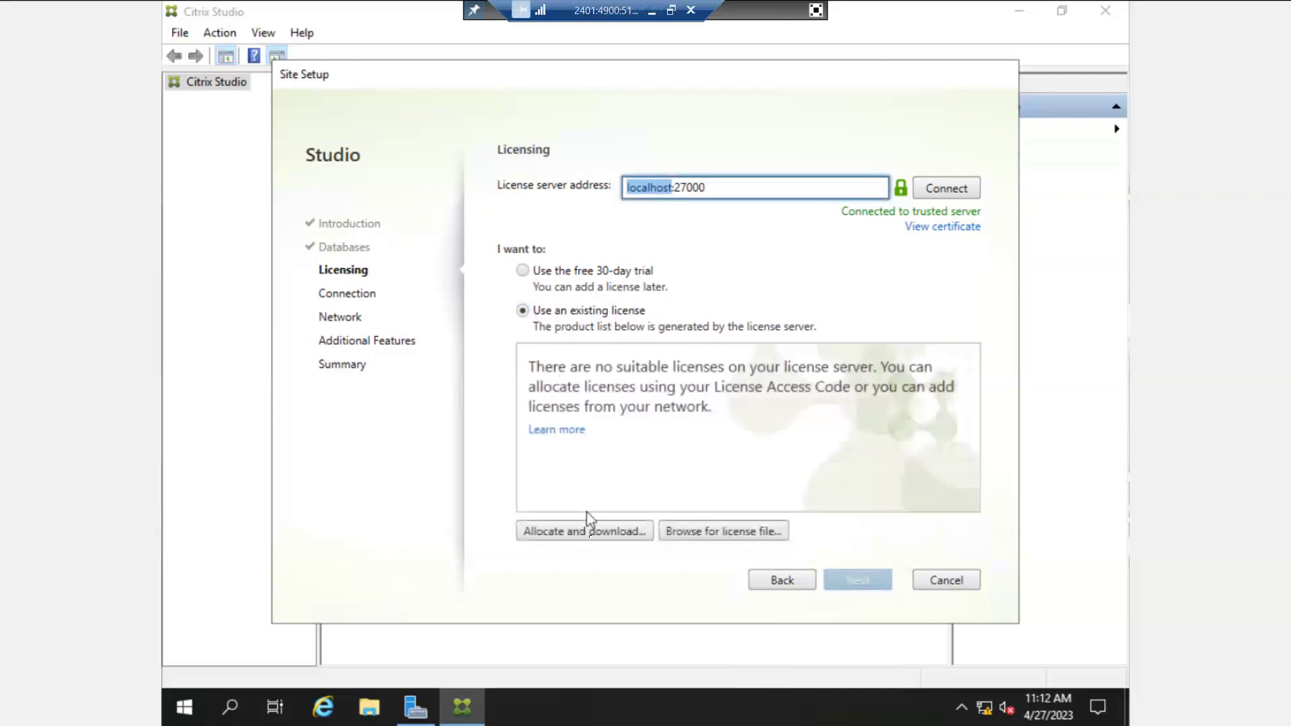
{"action": "left_click", "coordinate": [729, 536]}
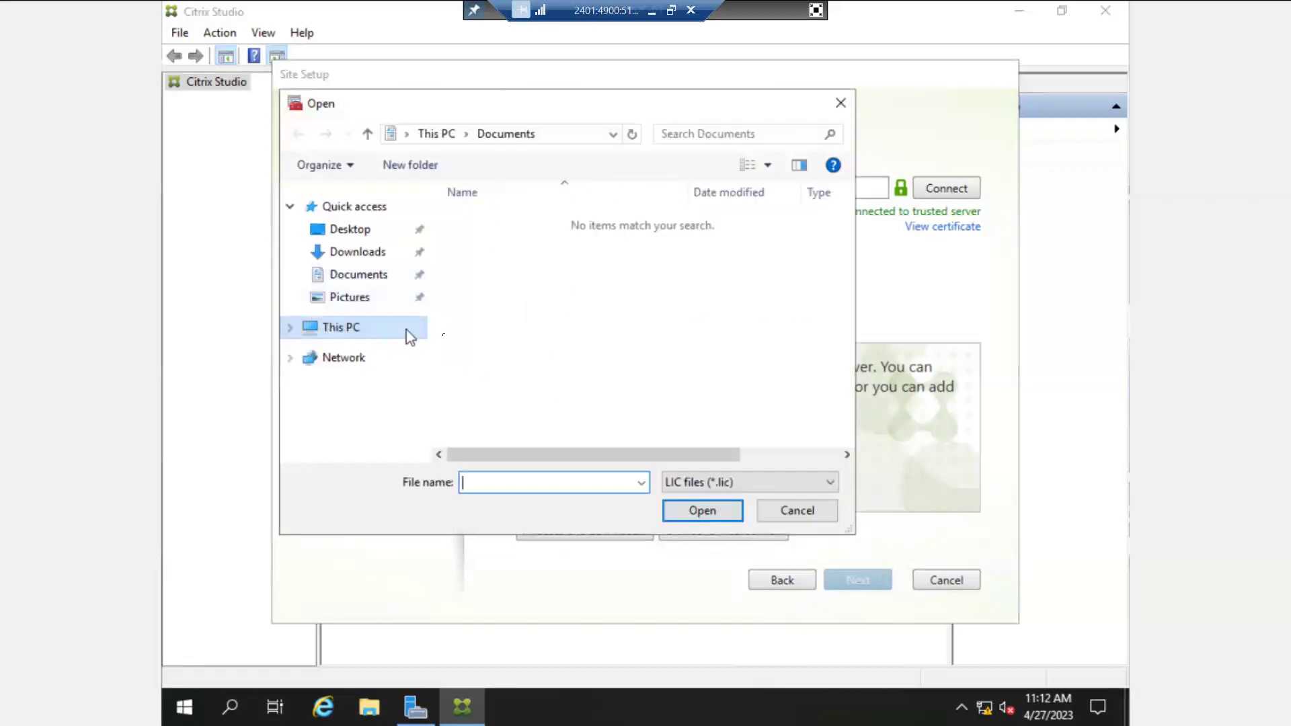
{"action": "left_click", "coordinate": [793, 512]}
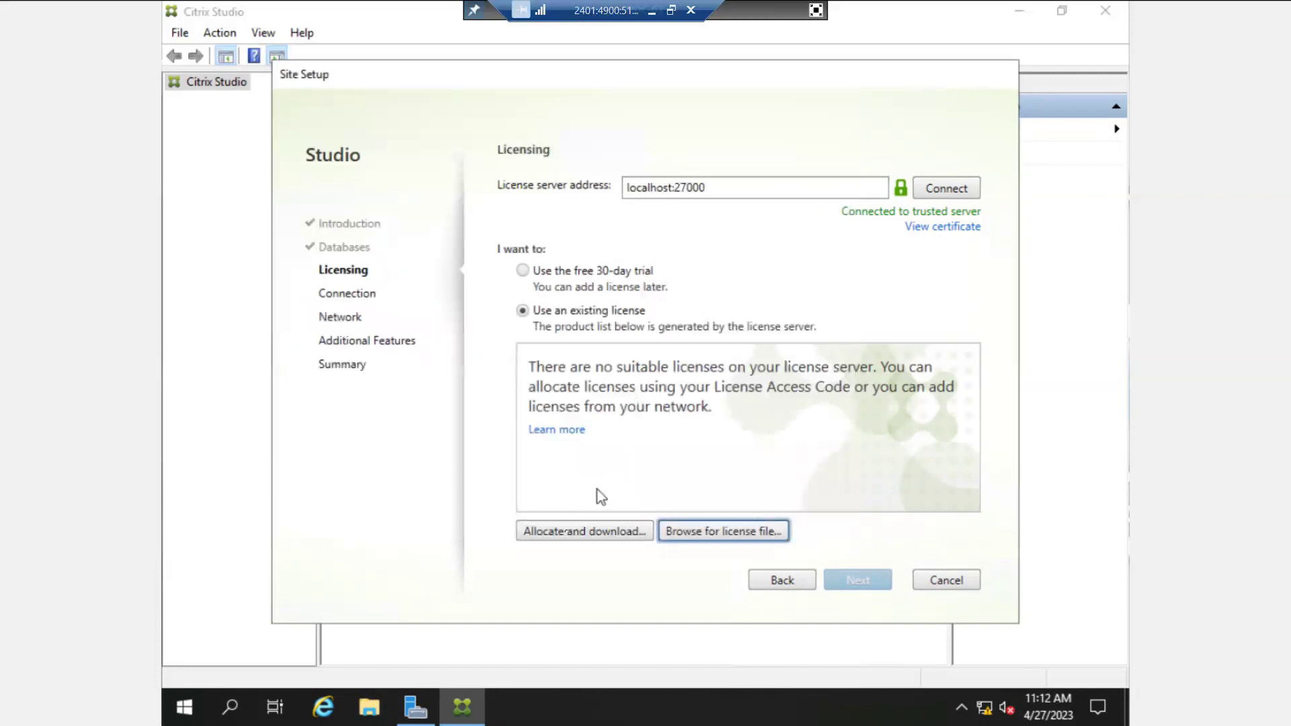
{"action": "left_click", "coordinate": [566, 532]}
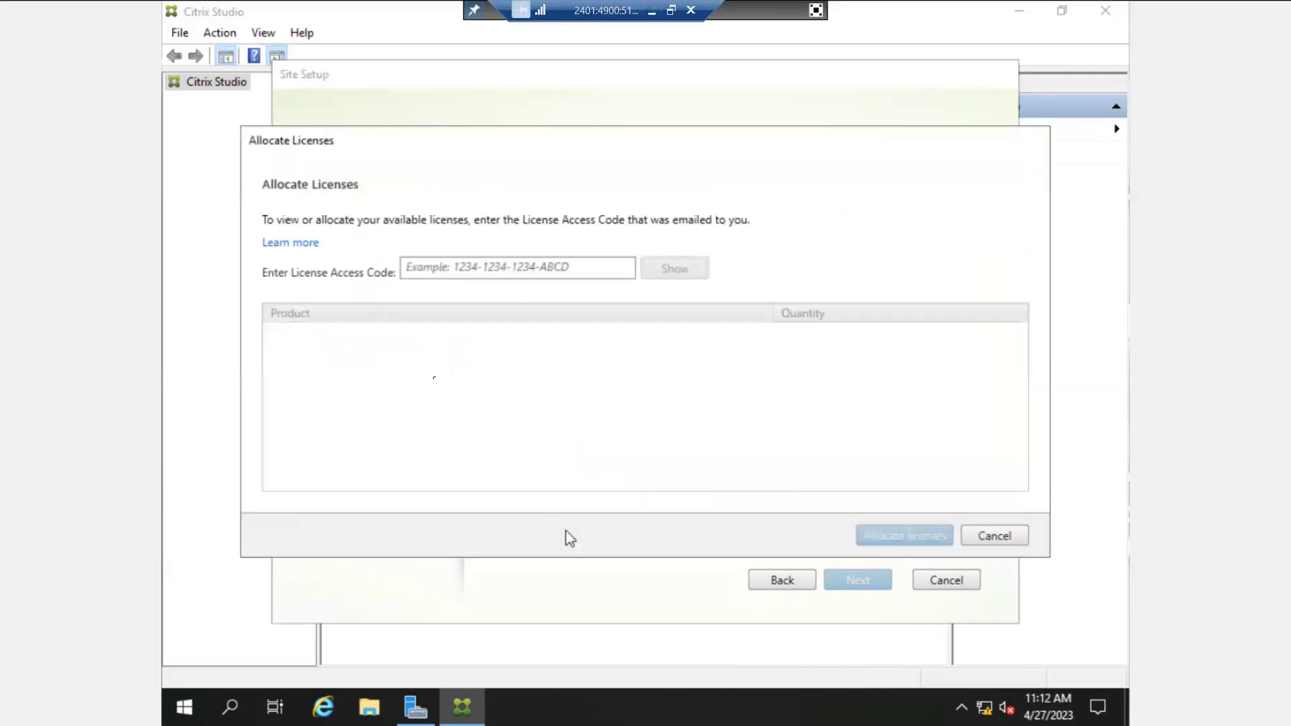
{"action": "left_click", "coordinate": [480, 267]}
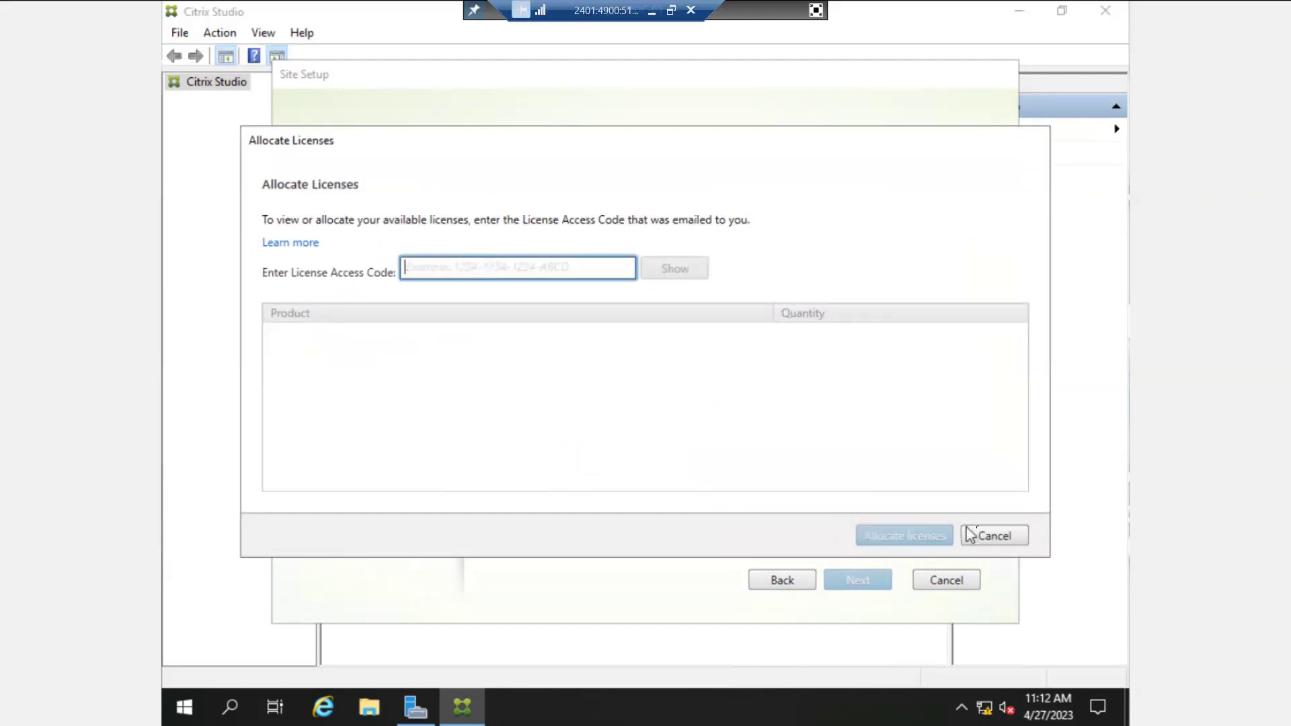
{"action": "left_click", "coordinate": [992, 537]}
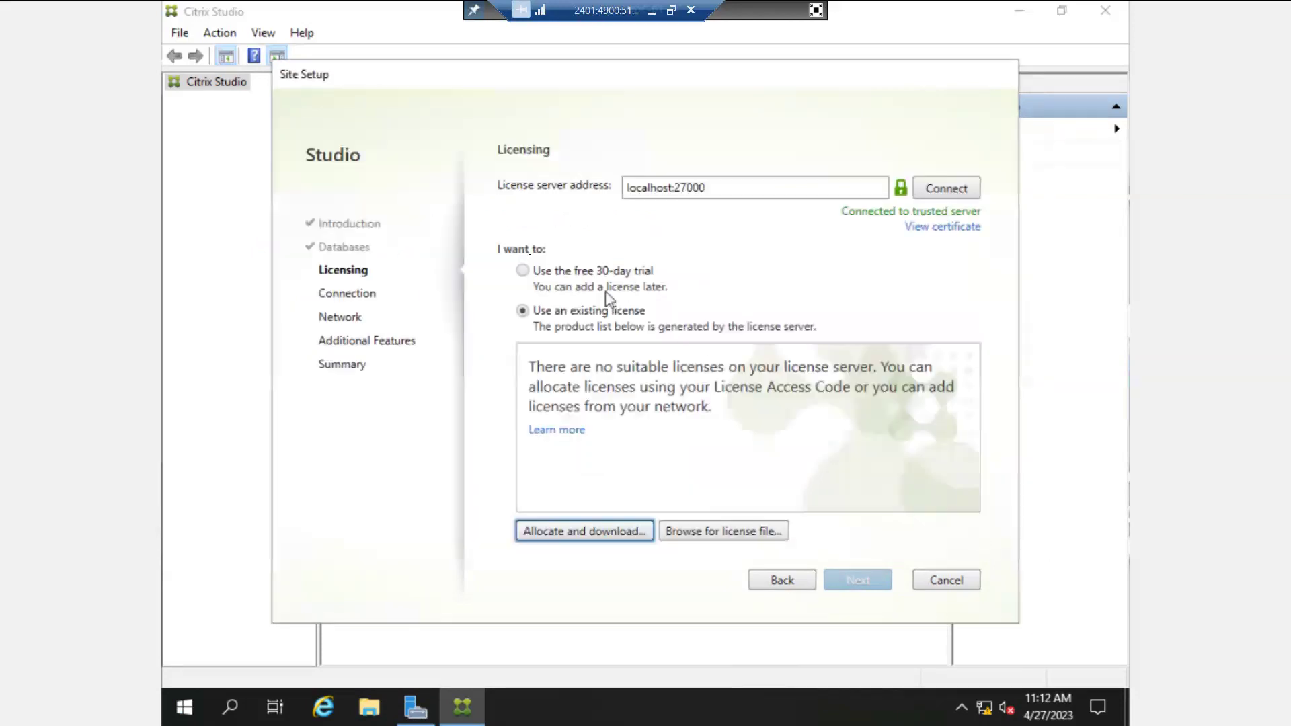
Choose the free 30-day trial for licensing and select Citrix Hypervisor as the connection type
{"action": "left_click", "coordinate": [524, 271]}
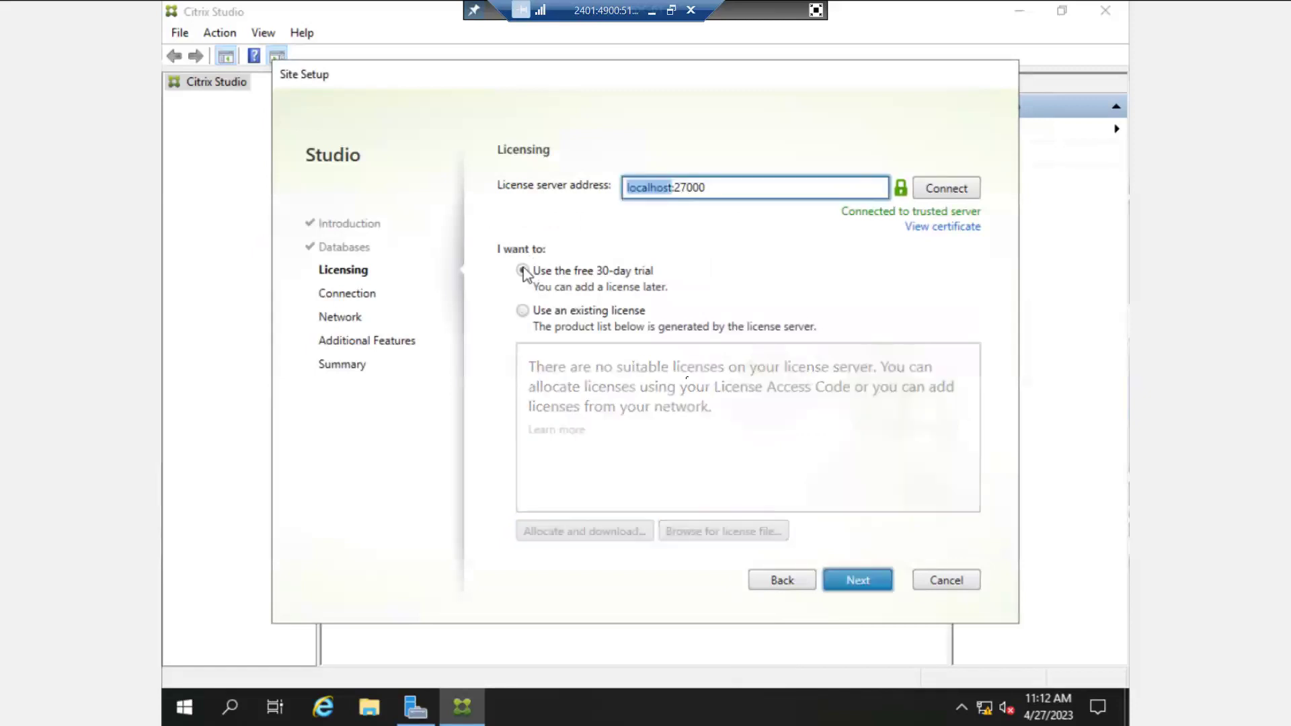
{"action": "left_click", "coordinate": [863, 575]}
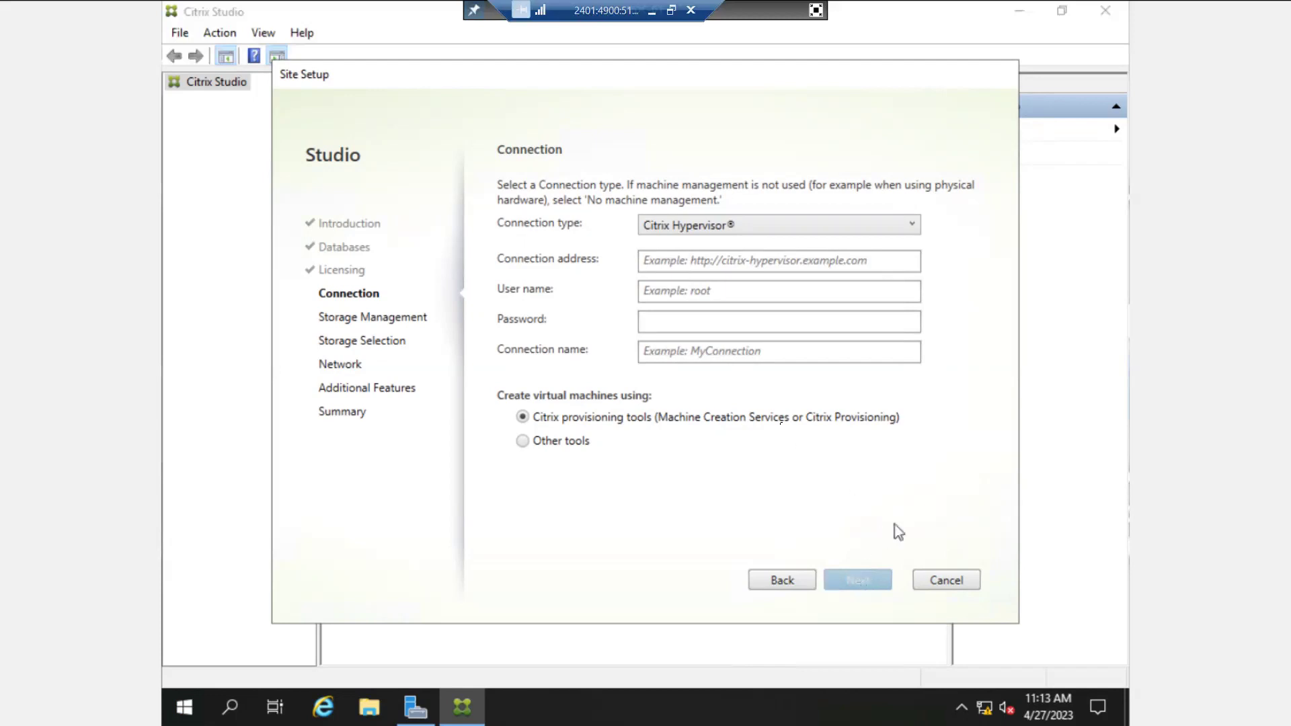
{"action": "left_click", "coordinate": [724, 229]}
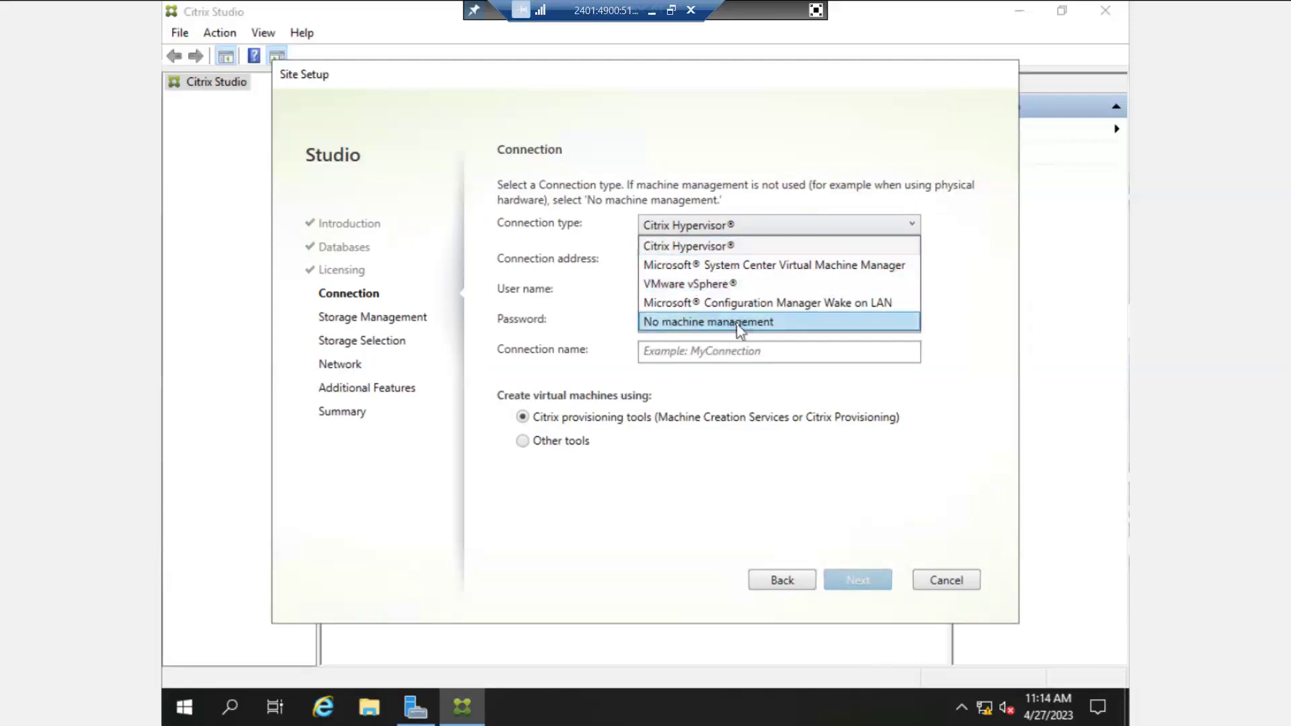
{"action": "left_click", "coordinate": [714, 247]}
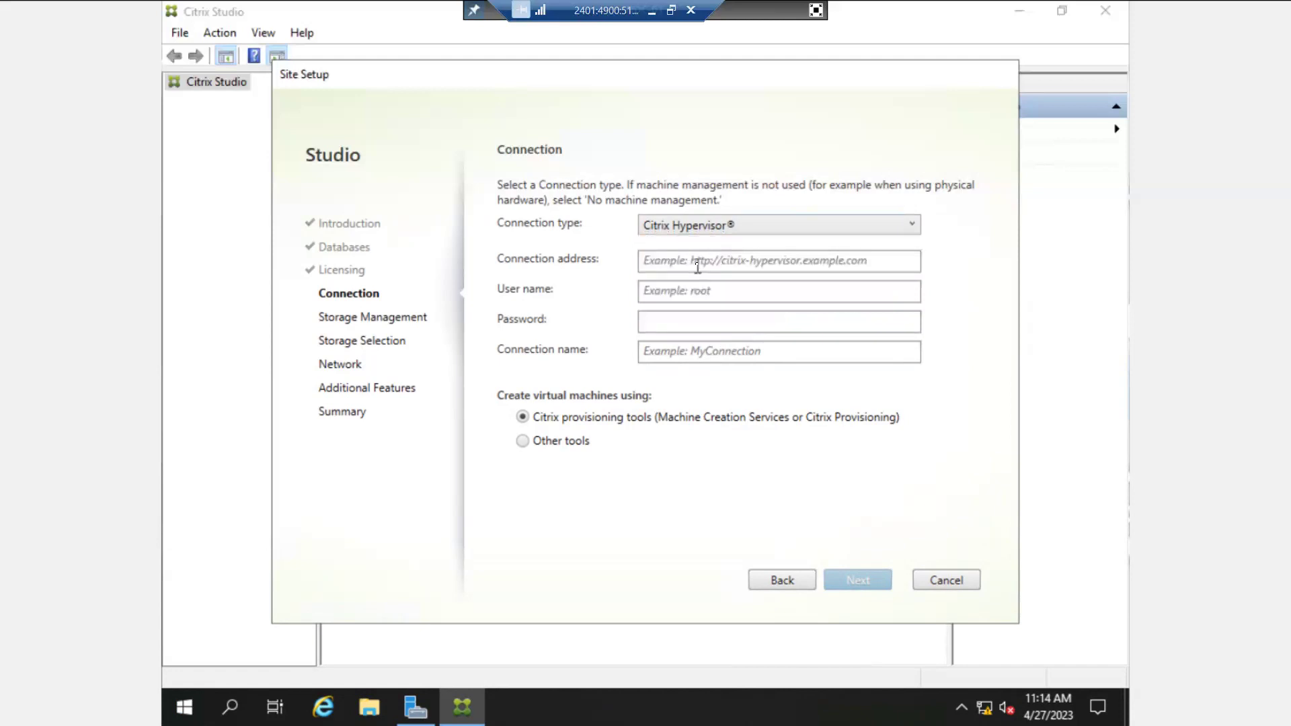
{"action": "left_click", "coordinate": [697, 263]}
{"action": "type", "text": "http"}
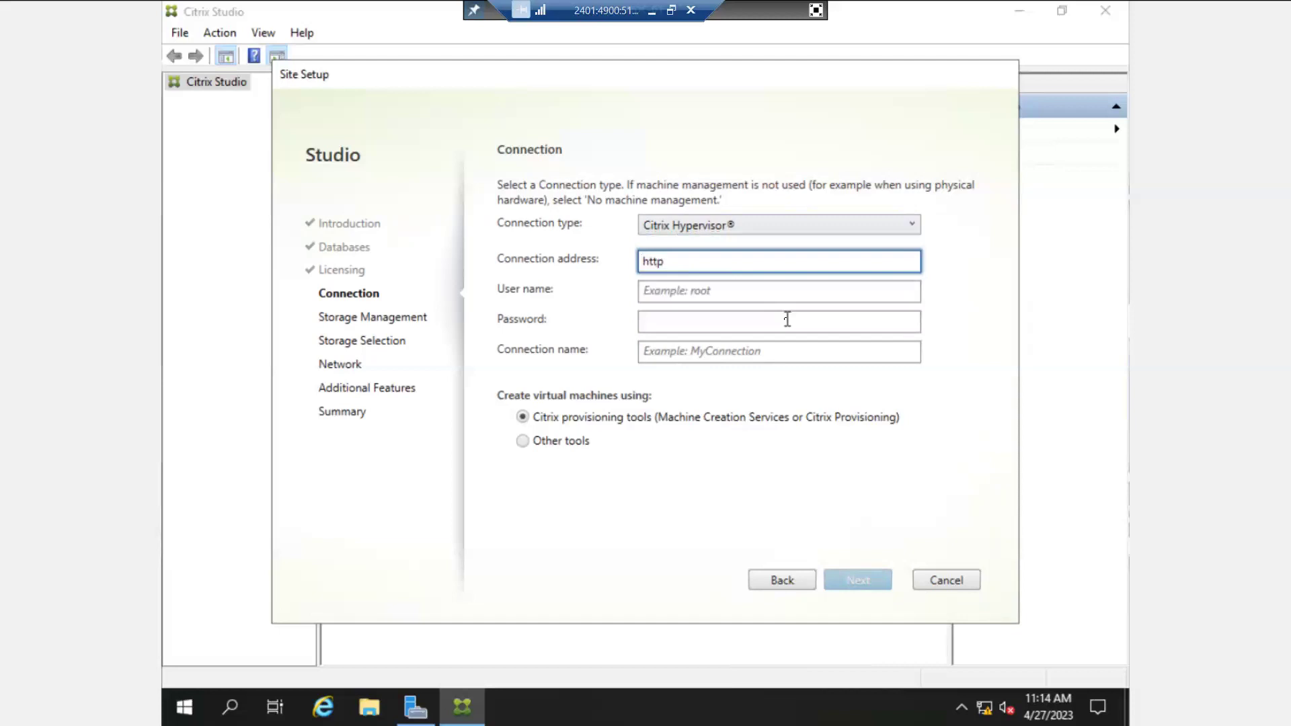
{"action": "type", "text": "://"}
{"action": "key", "text": "BackSpace"}
{"action": "type", "text": "/192.168.10.101"}
{"action": "key", "text": "Tab"}
{"action": "type", "text": "root"}
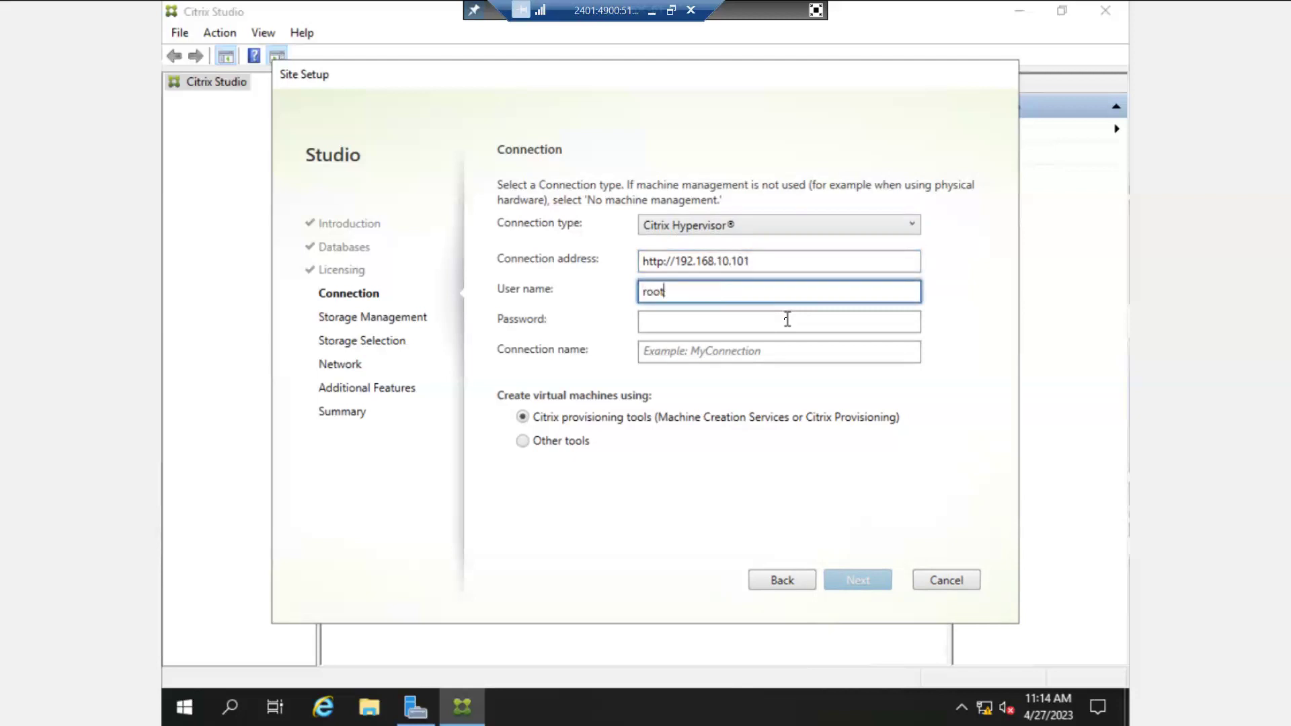
{"action": "key", "text": "Tab"}
{"action": "type", "text": "••••••••••"}
{"action": "key", "text": "Tab"}
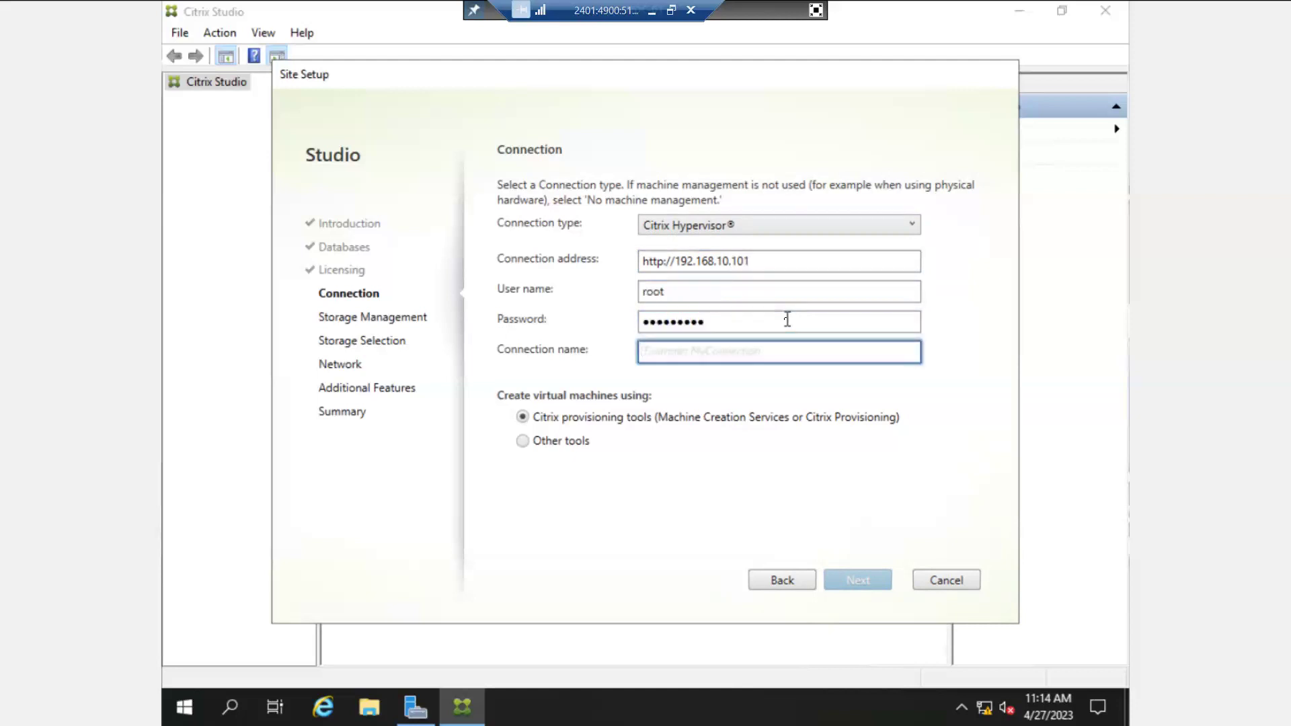
Name the hypervisor connection XenServer-01 and continue to storage management, keeping Citrix provisioning tools for creating virtual machines
{"action": "type", "text": "X"}
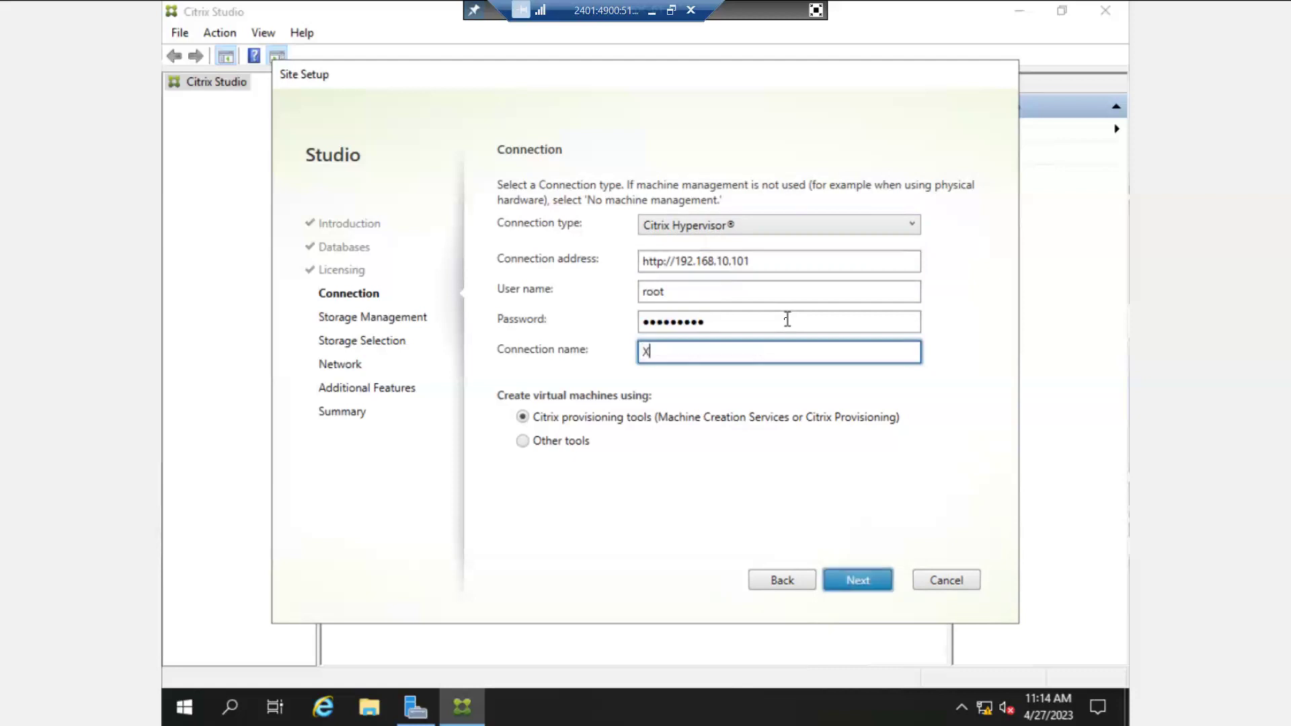
{"action": "type", "text": "inserver"}
{"action": "key", "text": "BackSpace"}
{"action": "key", "text": "BackSpace"}
{"action": "key", "text": "BackSpace"}
{"action": "key", "text": "BackSpace"}
{"action": "key", "text": "BackSpace"}
{"action": "key", "text": "BackSpace"}
{"action": "key", "text": "BackSpace"}
{"action": "key", "text": "BackSpace"}
{"action": "type", "text": "enServer-01"}
{"action": "left_click", "coordinate": [860, 590]}
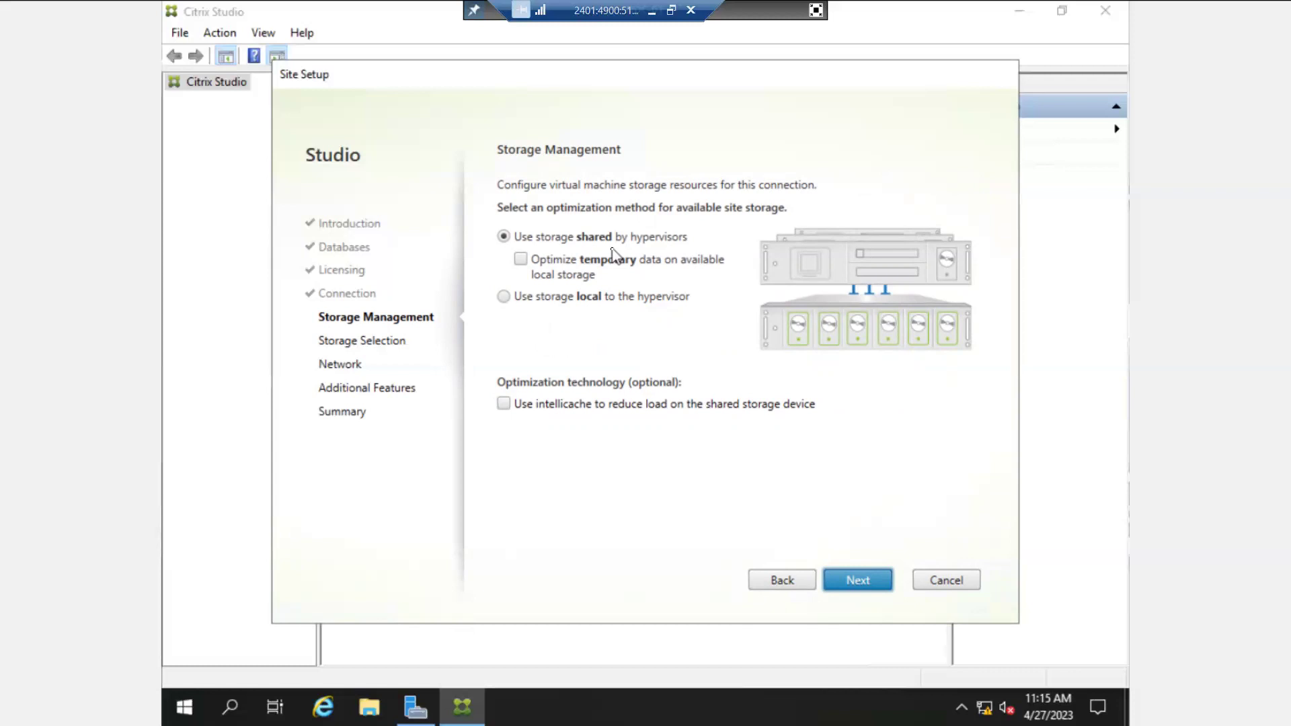
Use storage local to the hypervisor, accepting the local storage on xenserver-01 for both OS and temporary data
{"action": "left_click", "coordinate": [502, 297]}
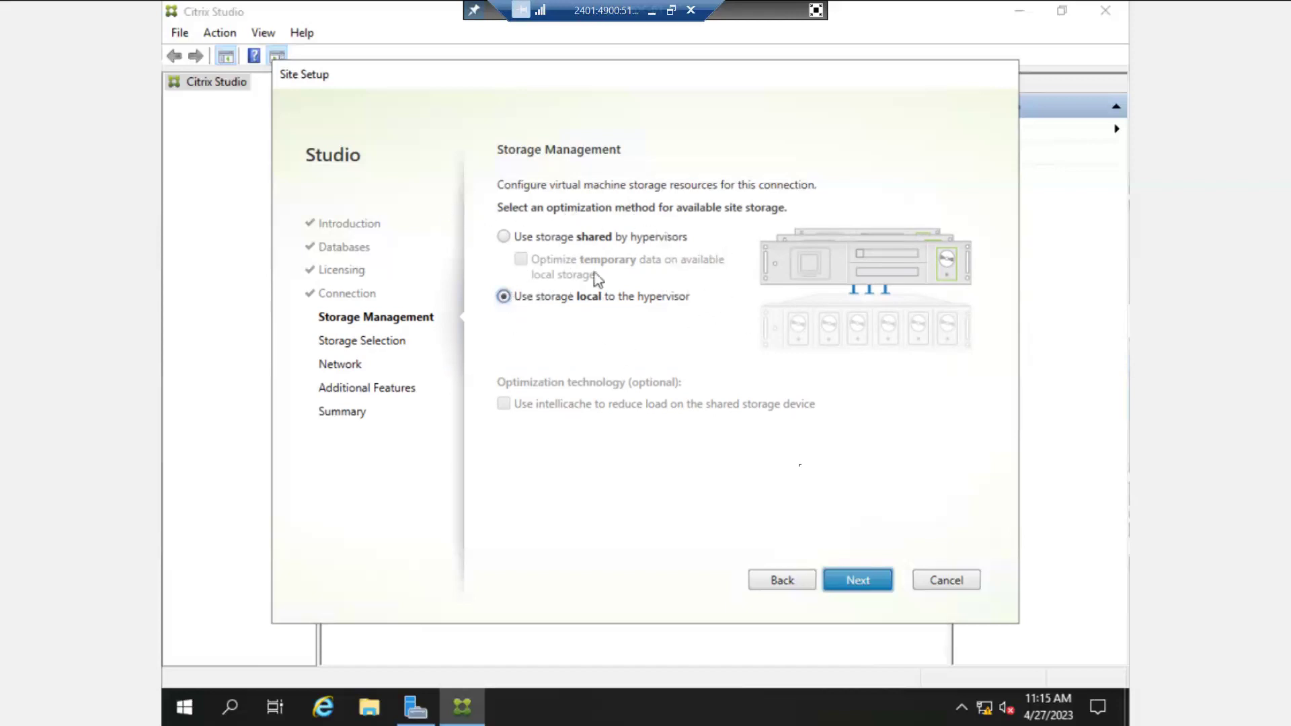
{"action": "left_click", "coordinate": [866, 588]}
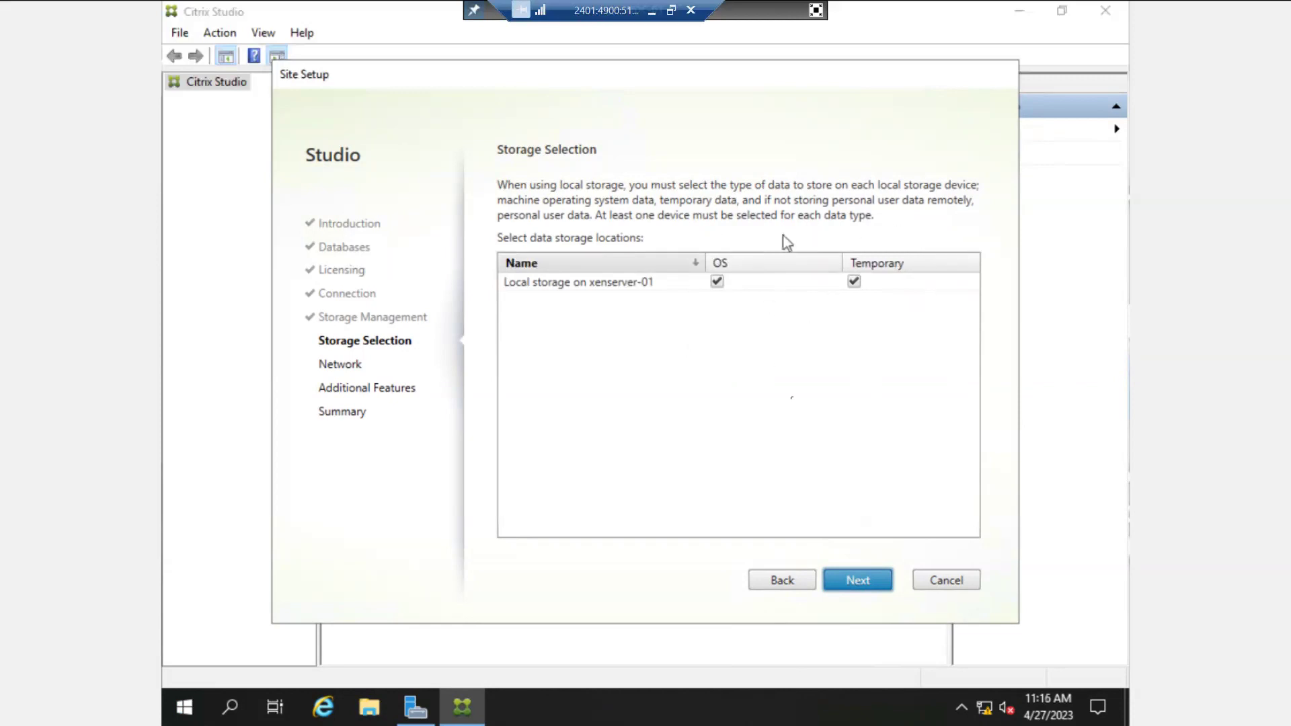
{"action": "left_click", "coordinate": [868, 582]}
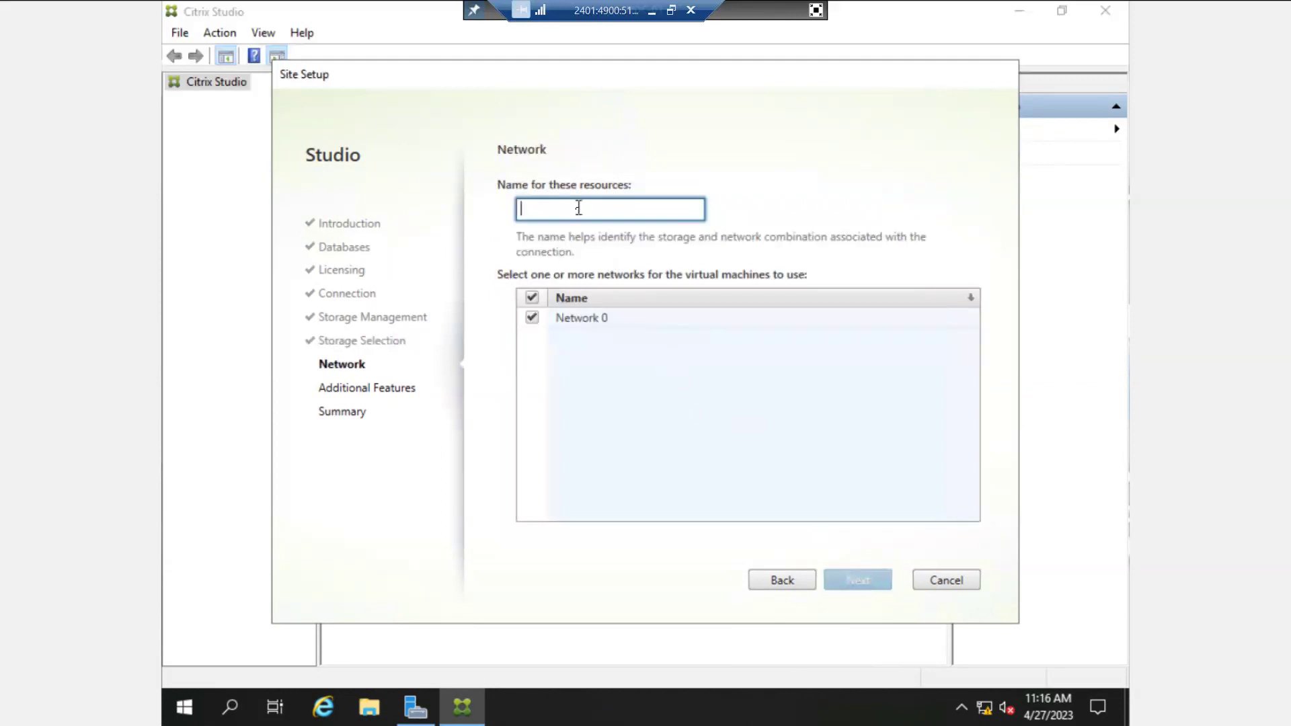
Name the storage and network resources Xen-N-01, keep Network 0 selected, and continue to the additional features
{"action": "type", "text": "Xe"}
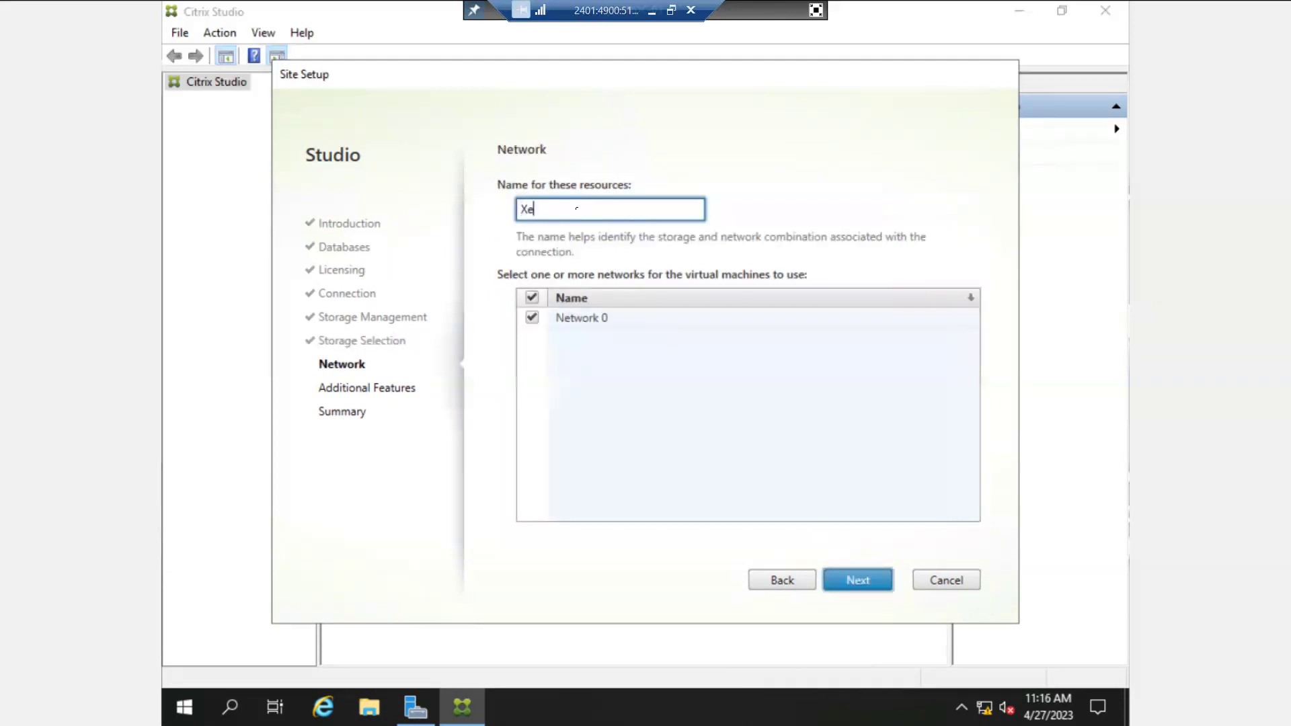
{"action": "type", "text": "n-N-01"}
{"action": "double_click", "coordinate": [573, 211]}
{"action": "left_click", "coordinate": [599, 209]}
{"action": "left_click_drag", "start_coordinate": [599, 209], "coordinate": [522, 209]}
{"action": "left_click", "coordinate": [555, 209]}
{"action": "left_click_drag", "start_coordinate": [583, 209], "coordinate": [505, 214]}
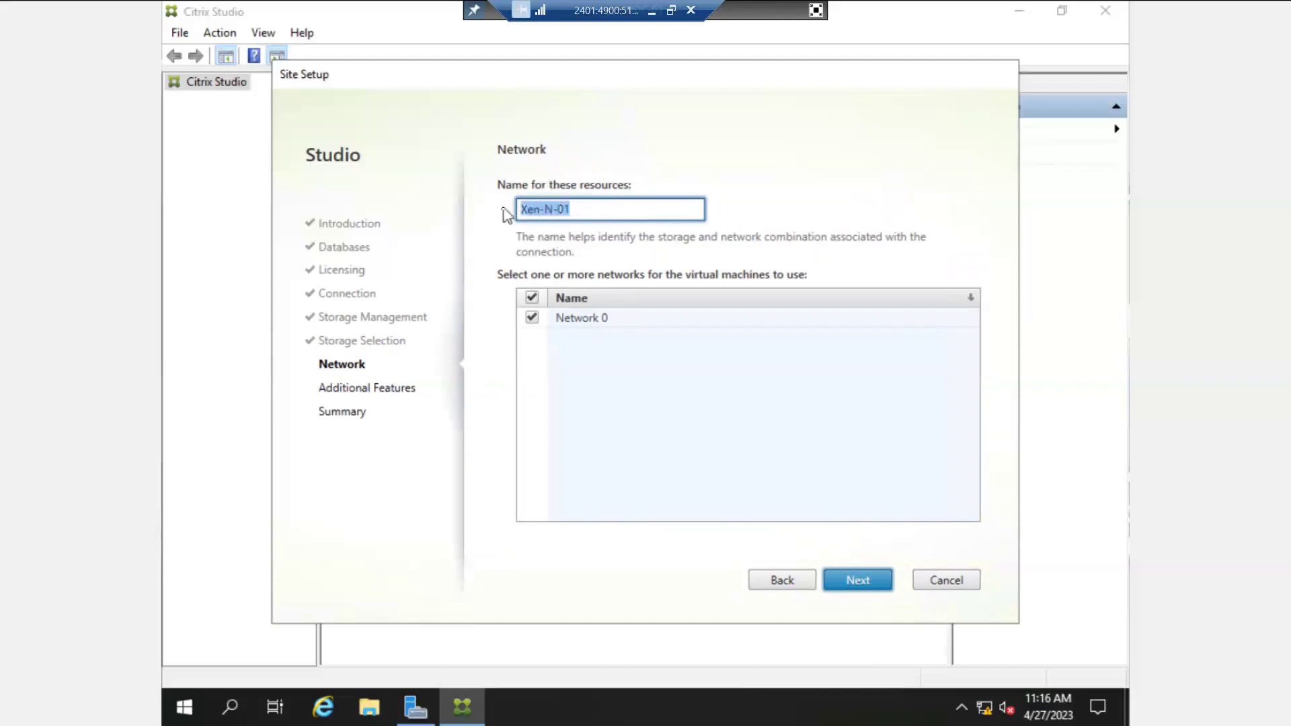
{"action": "left_click", "coordinate": [584, 209]}
{"action": "left_click", "coordinate": [853, 583]}
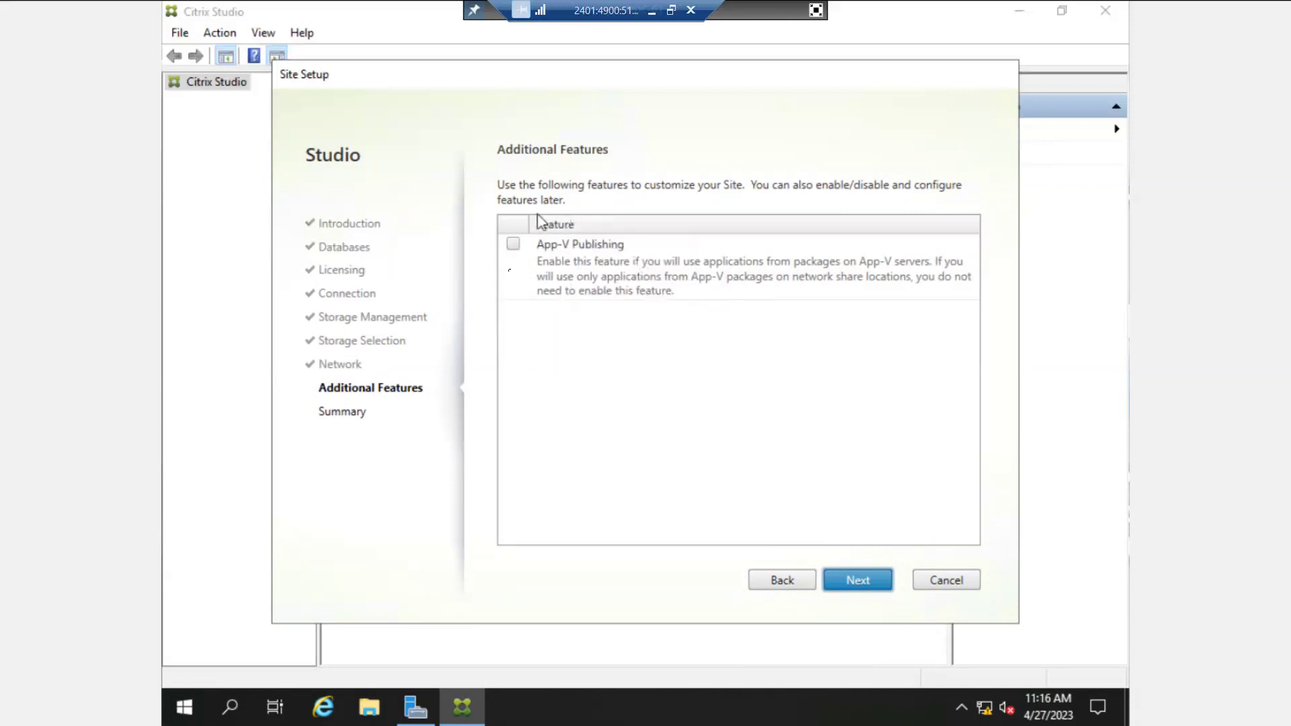
Leave App-V Publishing disabled, review the full site summary, and finish the setup to start creating the site
{"action": "left_click", "coordinate": [870, 580]}
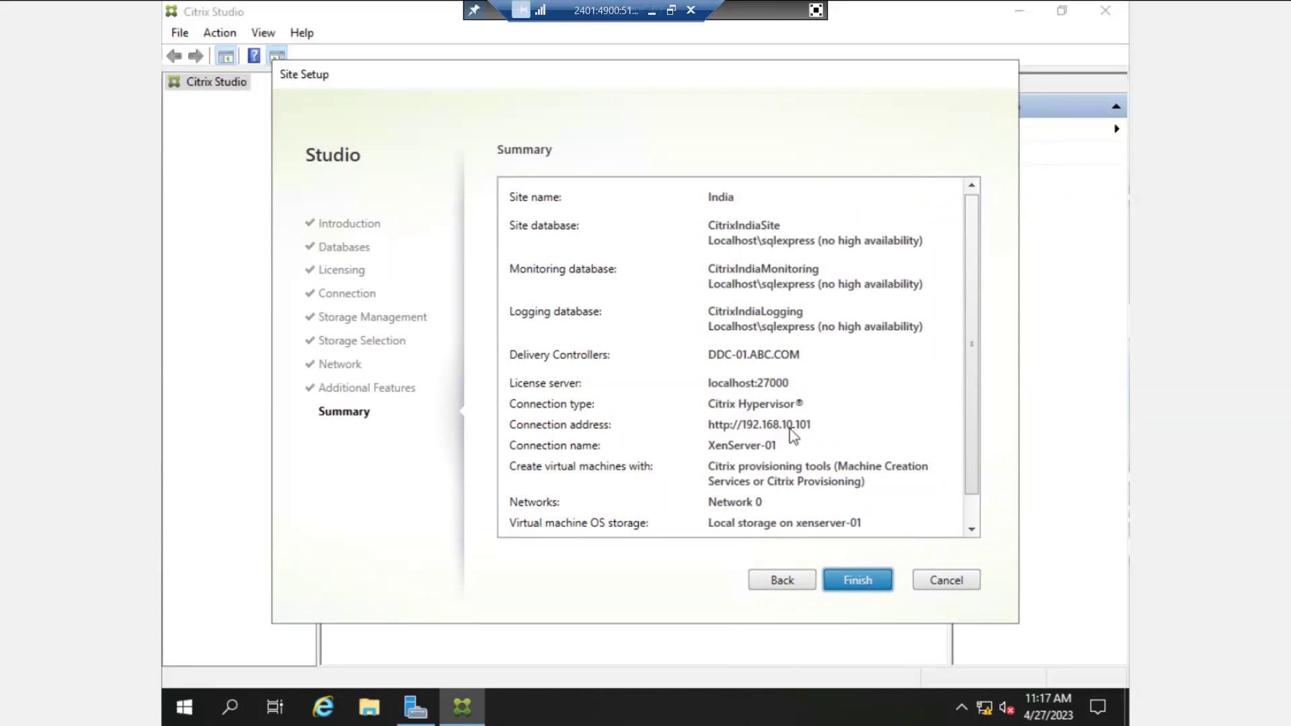
{"action": "left_click", "coordinate": [973, 530]}
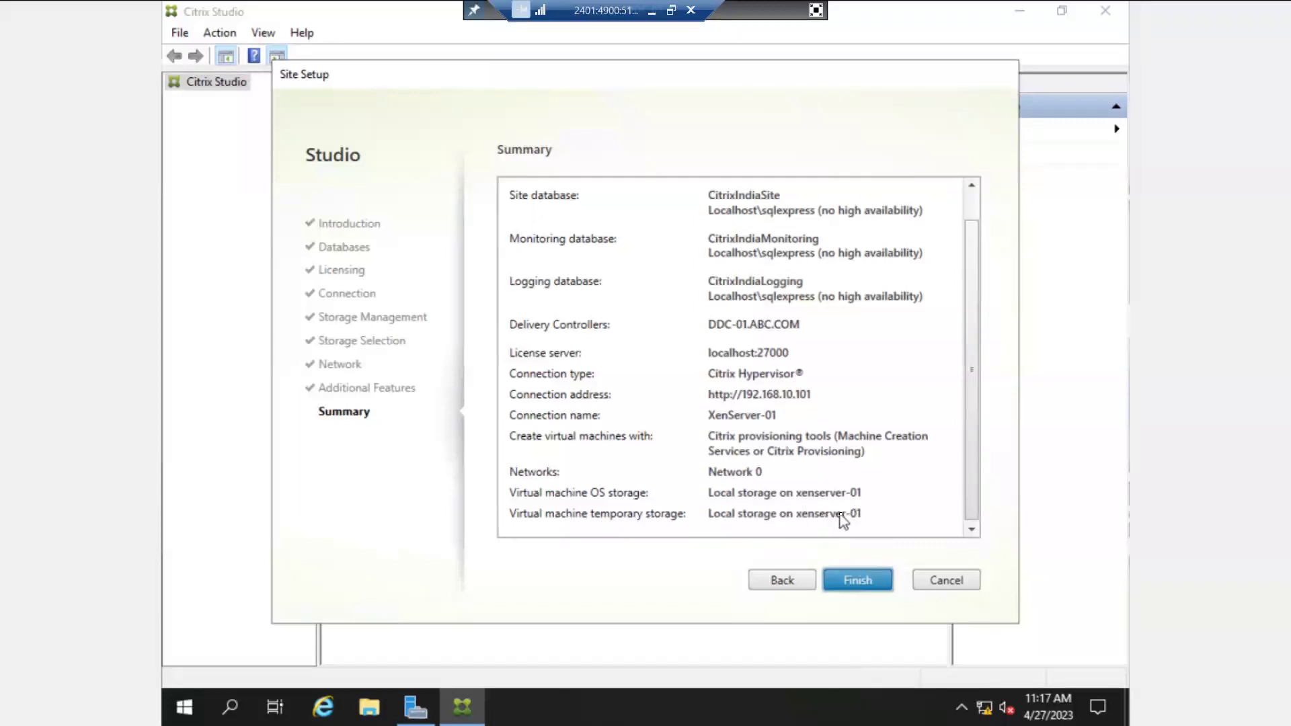
{"action": "left_click", "coordinate": [854, 582]}
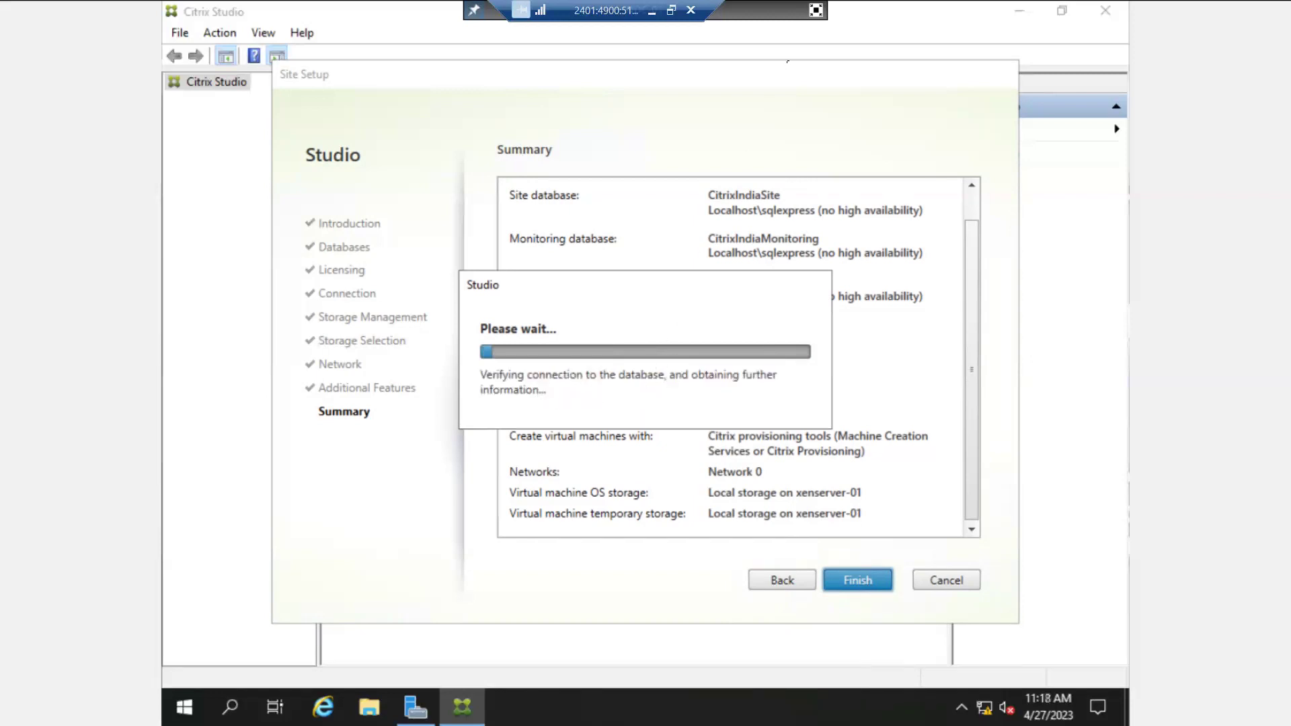
Leave the full-screen DDC-01 console, switch to SQL Server Management Studio, and disconnect Object Explorer from the sql server
{"action": "left_click", "coordinate": [817, 11]}
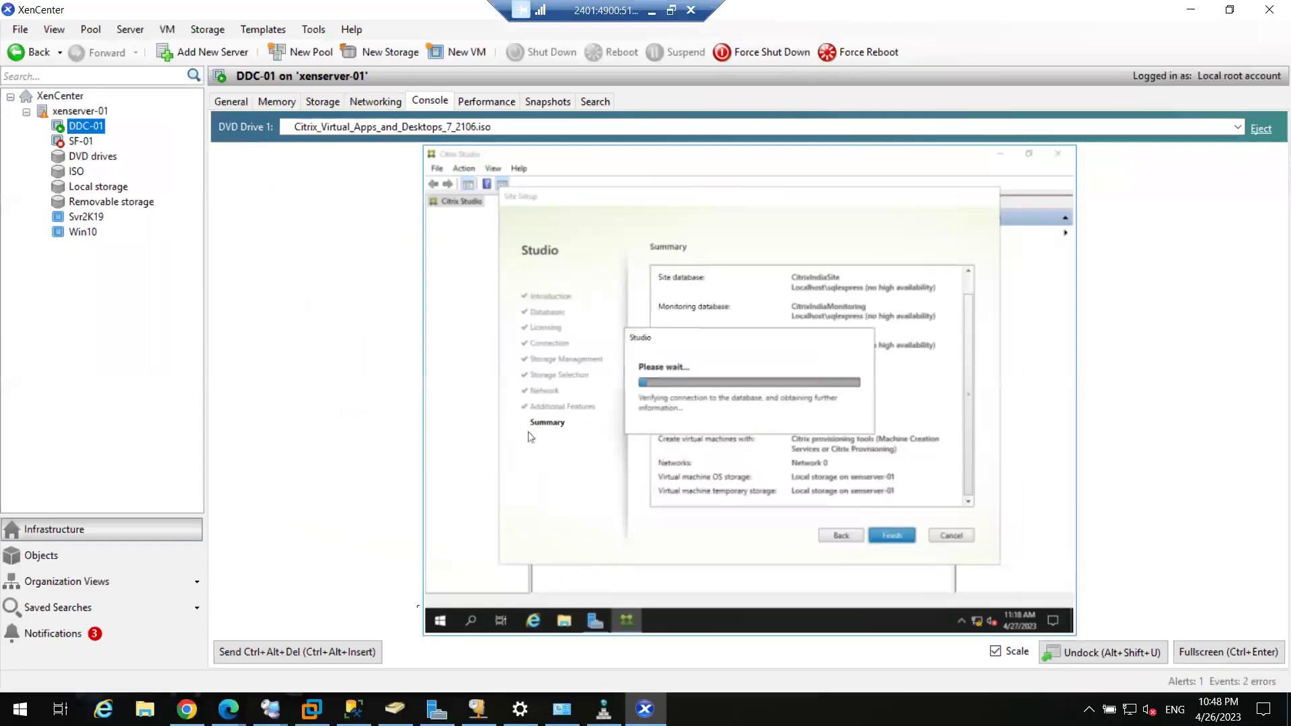
{"action": "key", "text": "alt+Tab"}
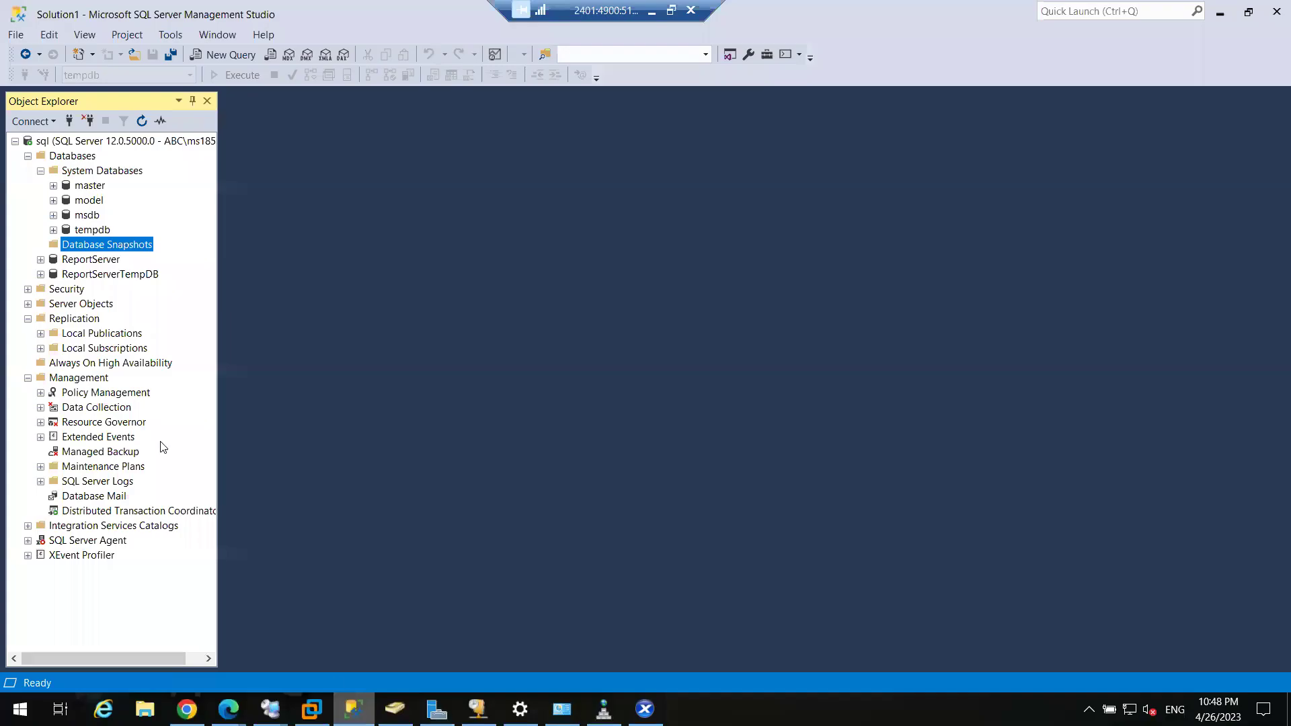
{"action": "double_click", "coordinate": [55, 143]}
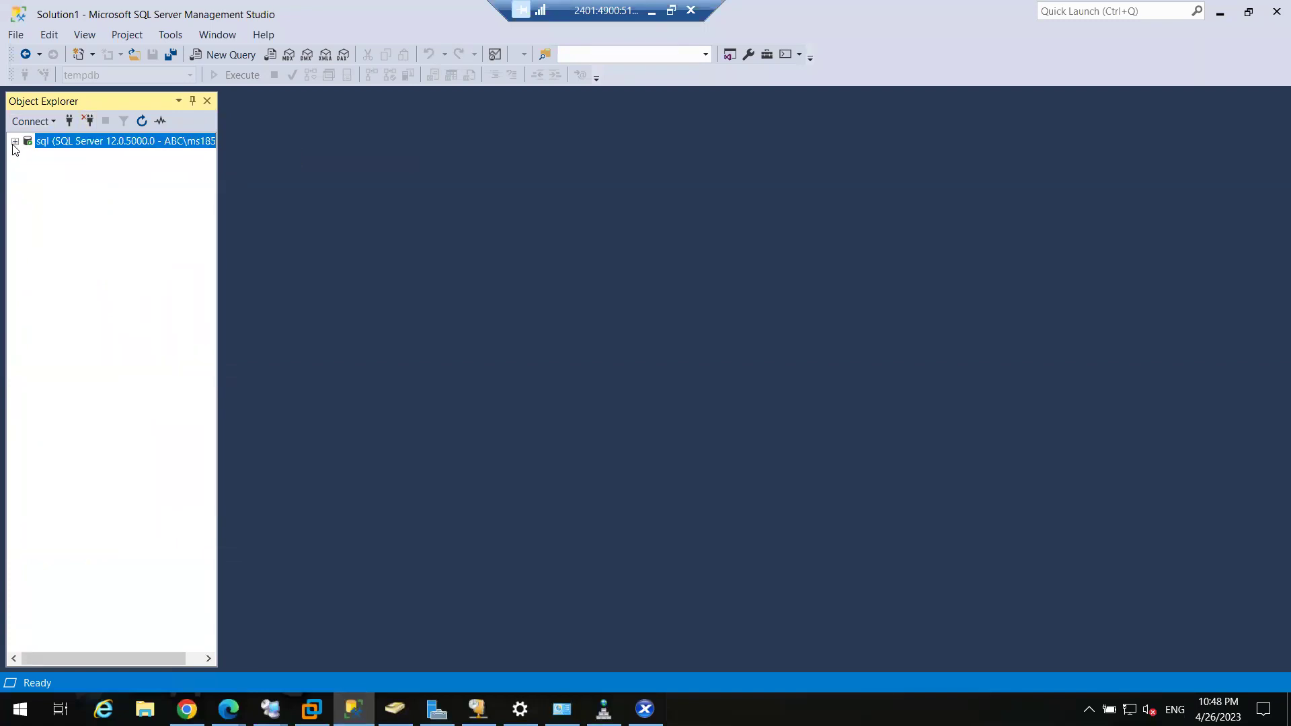
{"action": "right_click", "coordinate": [55, 148]}
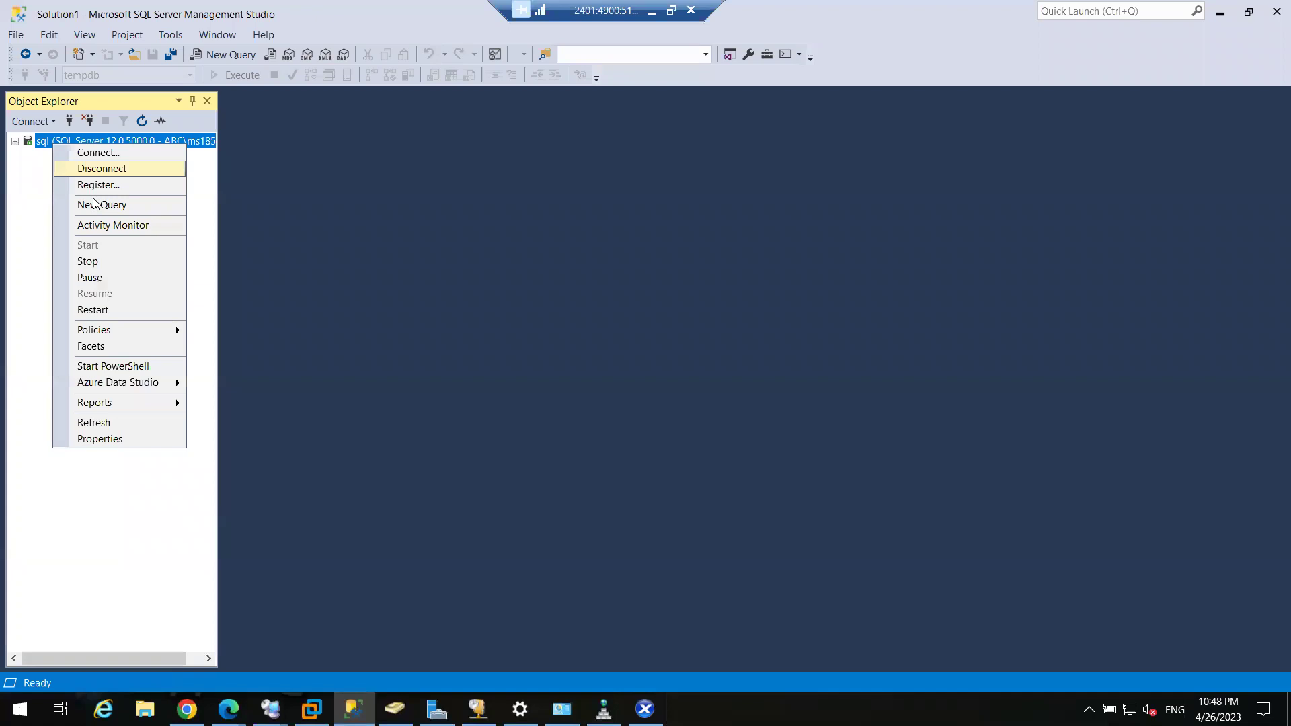
{"action": "left_click", "coordinate": [98, 169]}
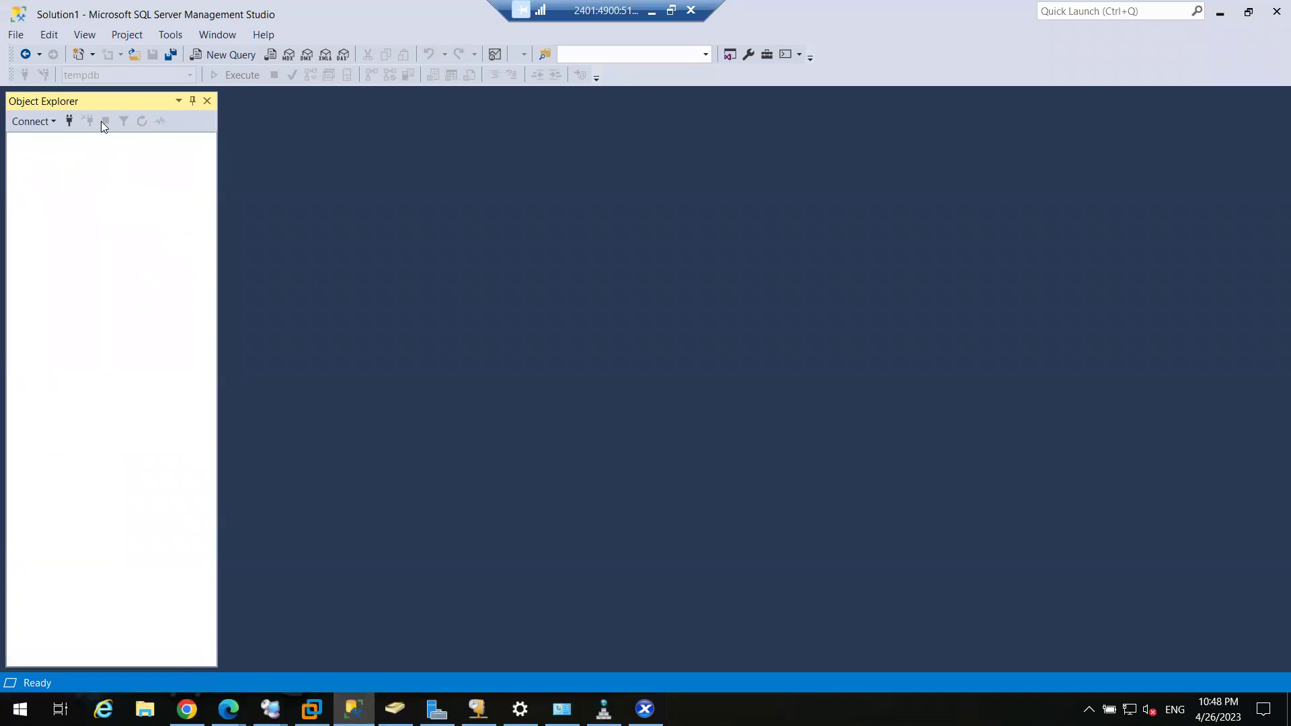
Start a new Object Explorer connection and browse the local and network servers for a SQL Server instance
{"action": "left_click", "coordinate": [15, 35]}
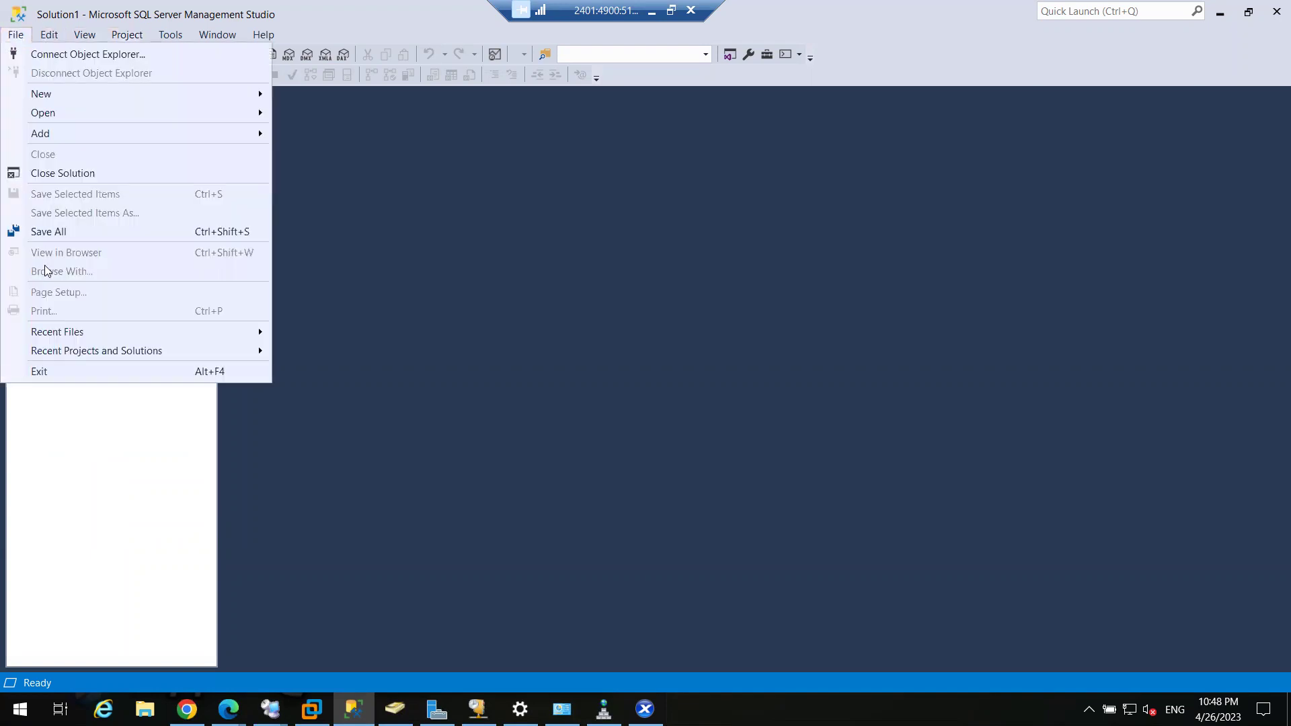
{"action": "left_click", "coordinate": [74, 54]}
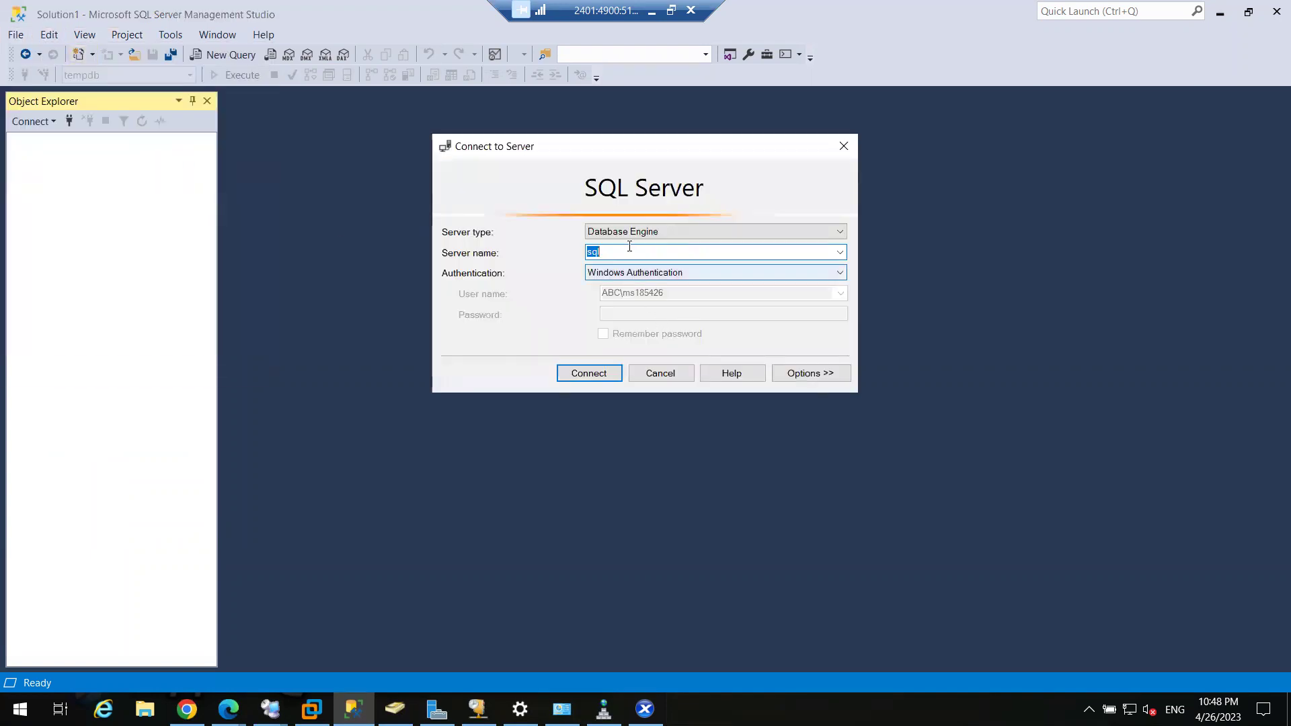
{"action": "left_click", "coordinate": [840, 252]}
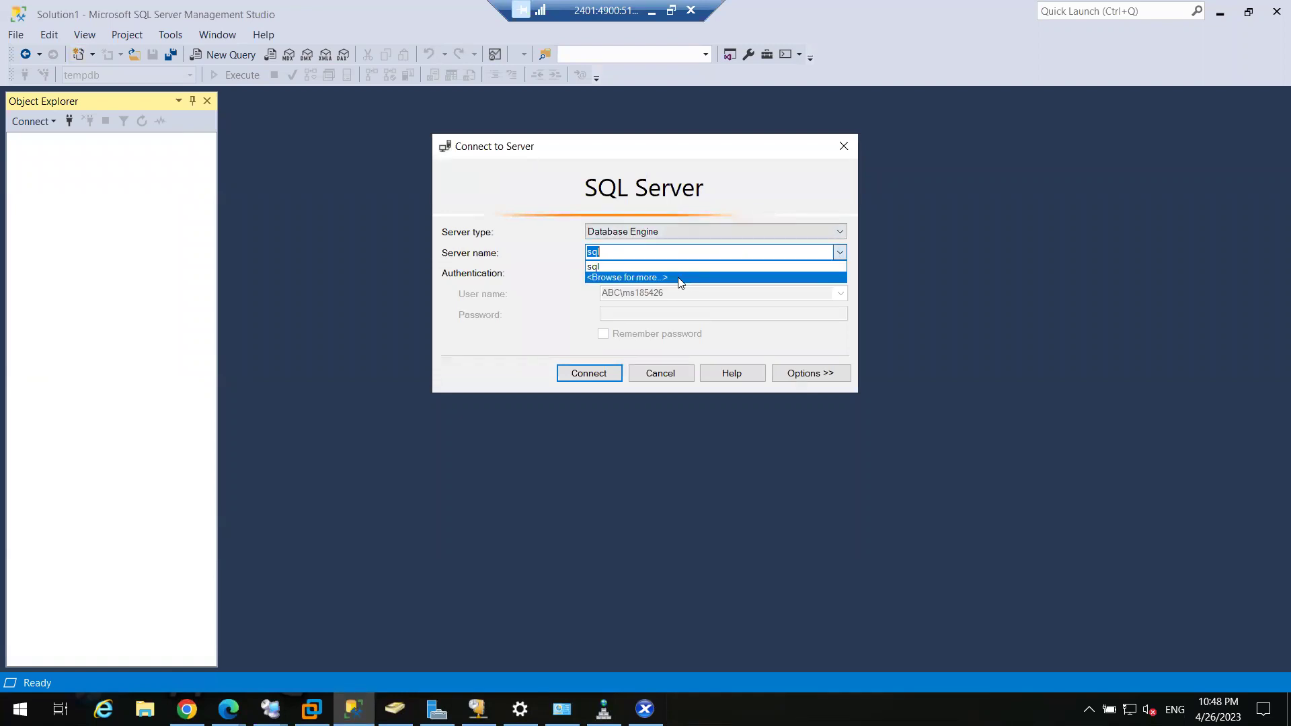
{"action": "left_click", "coordinate": [680, 278]}
{"action": "left_click", "coordinate": [584, 147]}
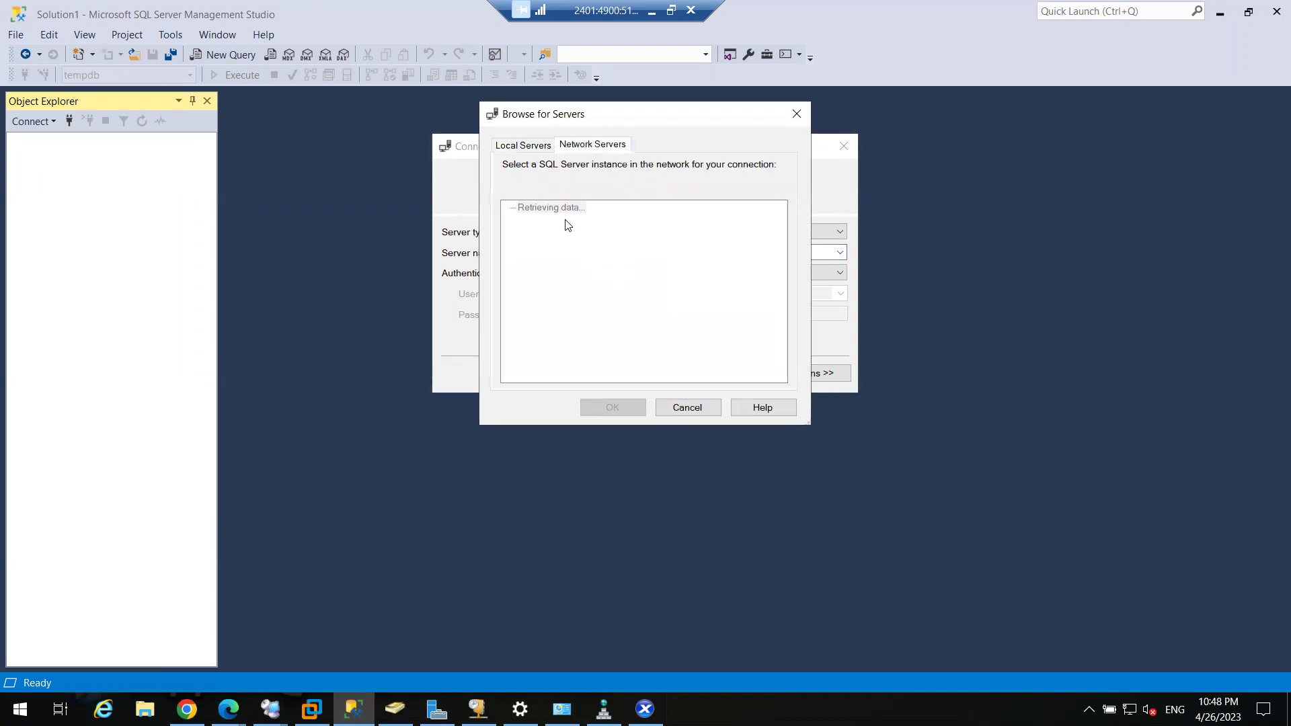
{"action": "left_click", "coordinate": [523, 148]}
{"action": "left_click", "coordinate": [576, 146]}
{"action": "left_click", "coordinate": [533, 146]}
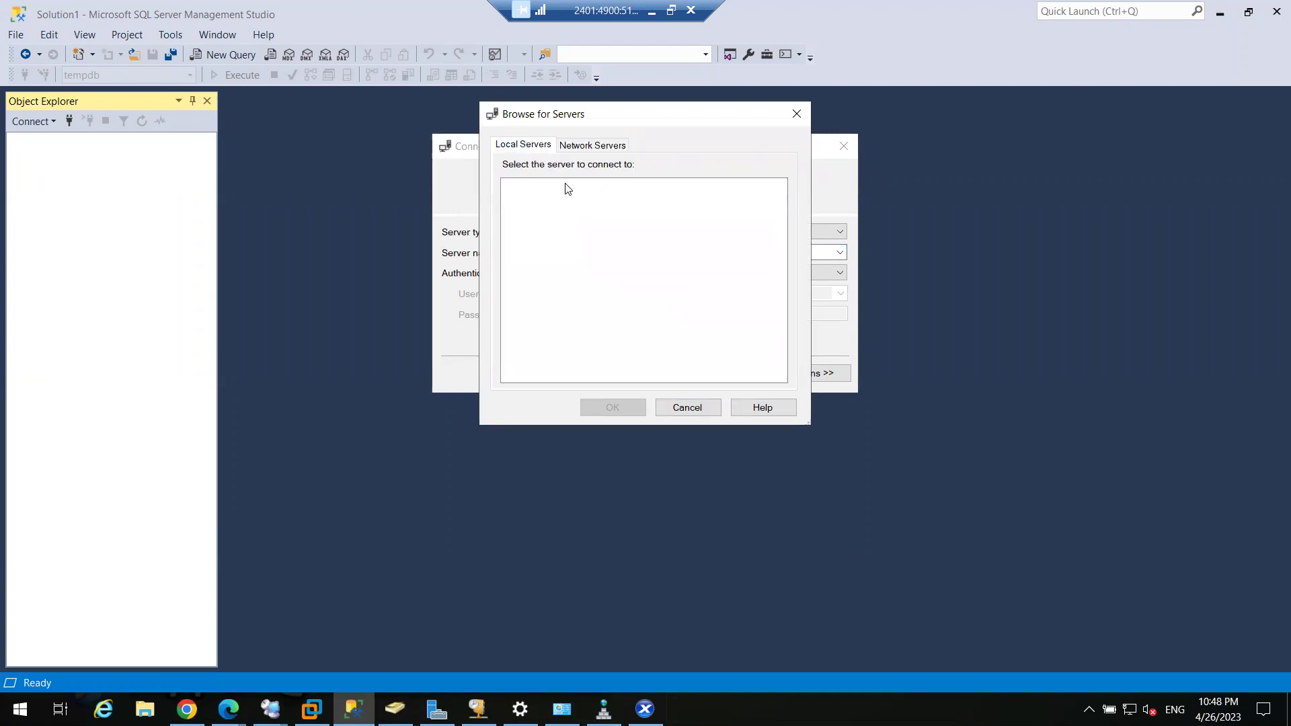
{"action": "left_click", "coordinate": [609, 146]}
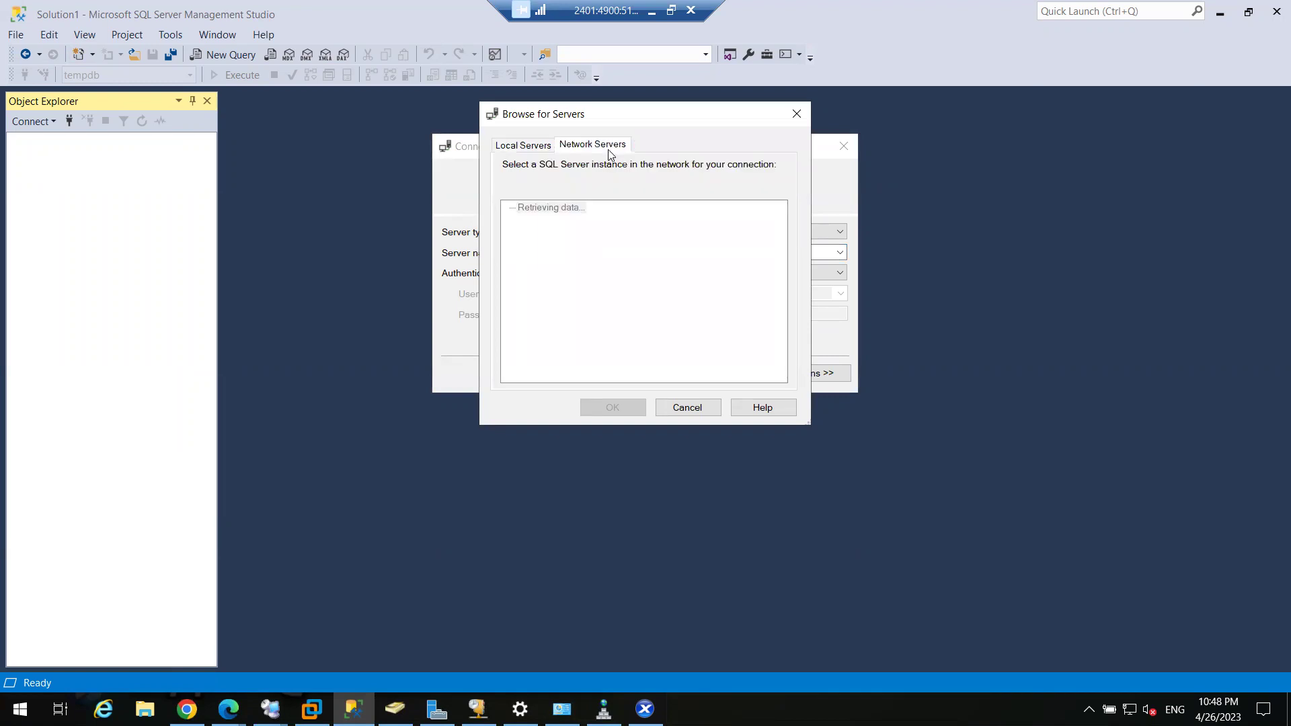
{"action": "left_click", "coordinate": [683, 407]}
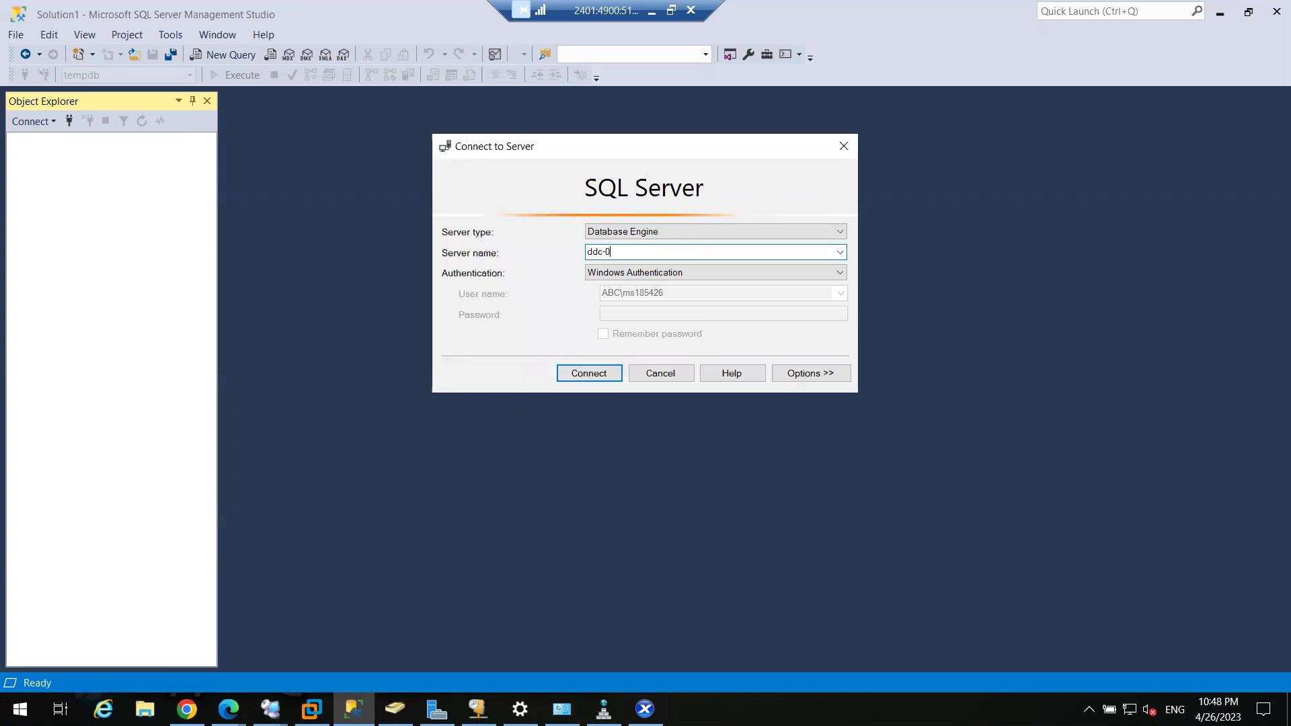
Set the server name to ddc-01 and try to connect to its Database Engine with Windows Authentication
{"action": "left_click", "coordinate": [589, 373]}
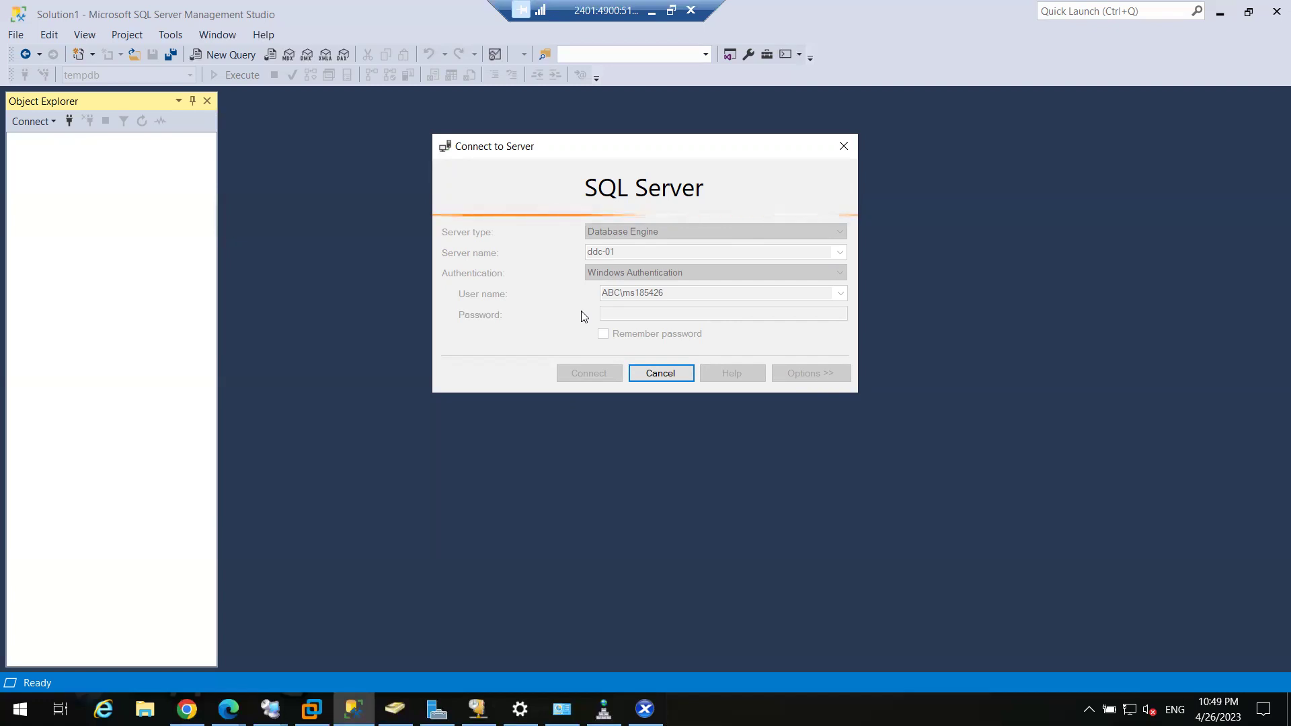
{"action": "mouse_move", "coordinate": [604, 710]}
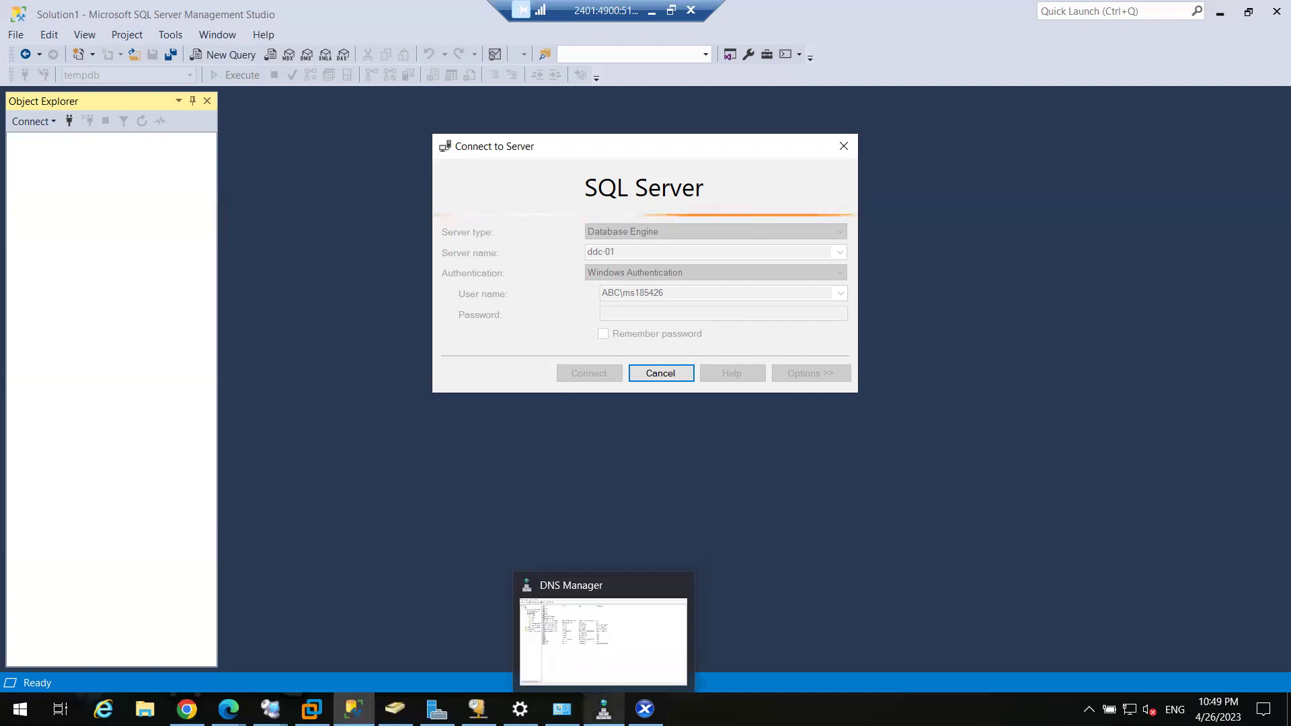
Switch to XenCenter and check the progress of the site setup in the DDC-01 console
{"action": "left_click", "coordinate": [652, 11]}
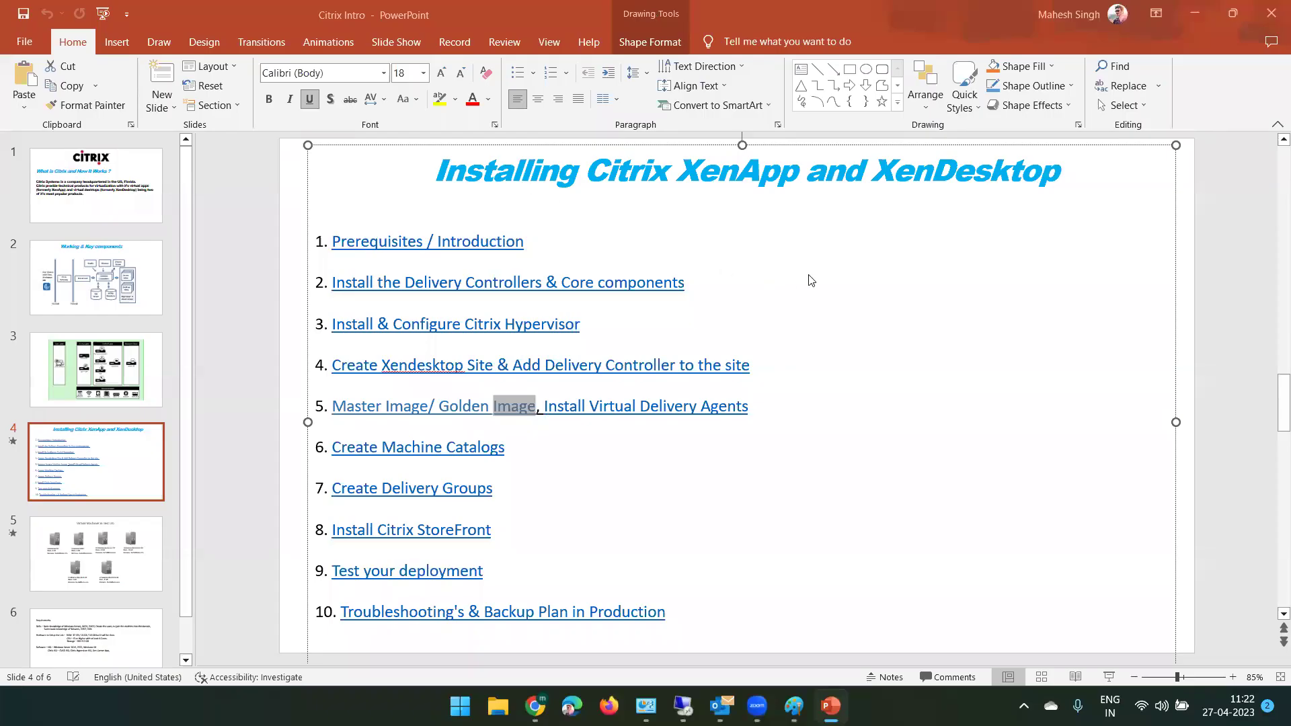
{"action": "left_click", "coordinate": [683, 706]}
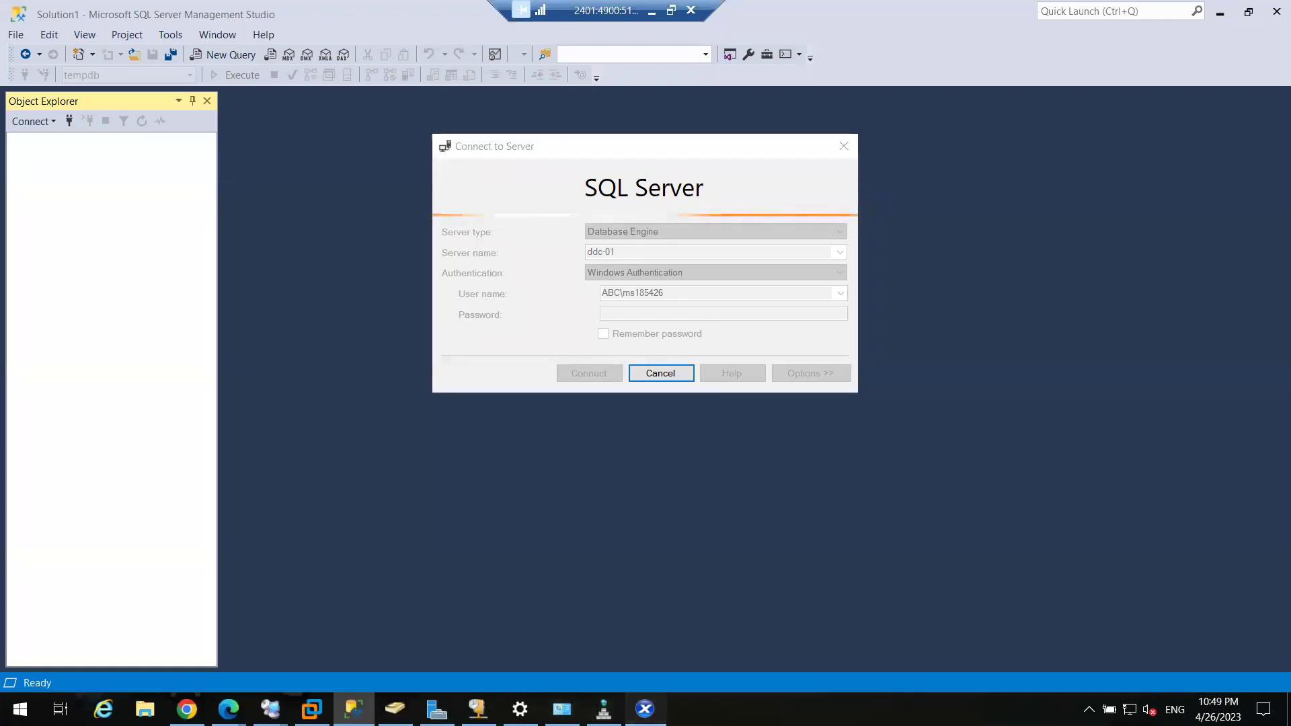
{"action": "left_click", "coordinate": [645, 709]}
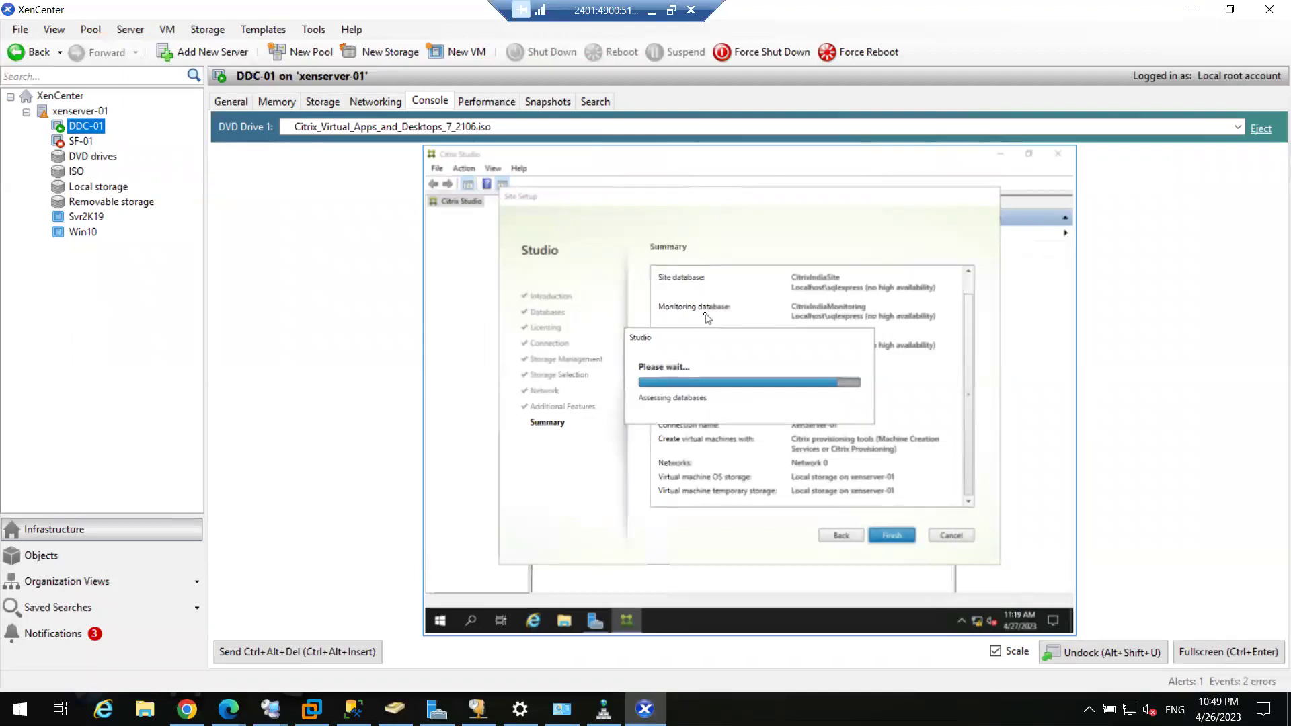
{"action": "left_click", "coordinate": [647, 11]}
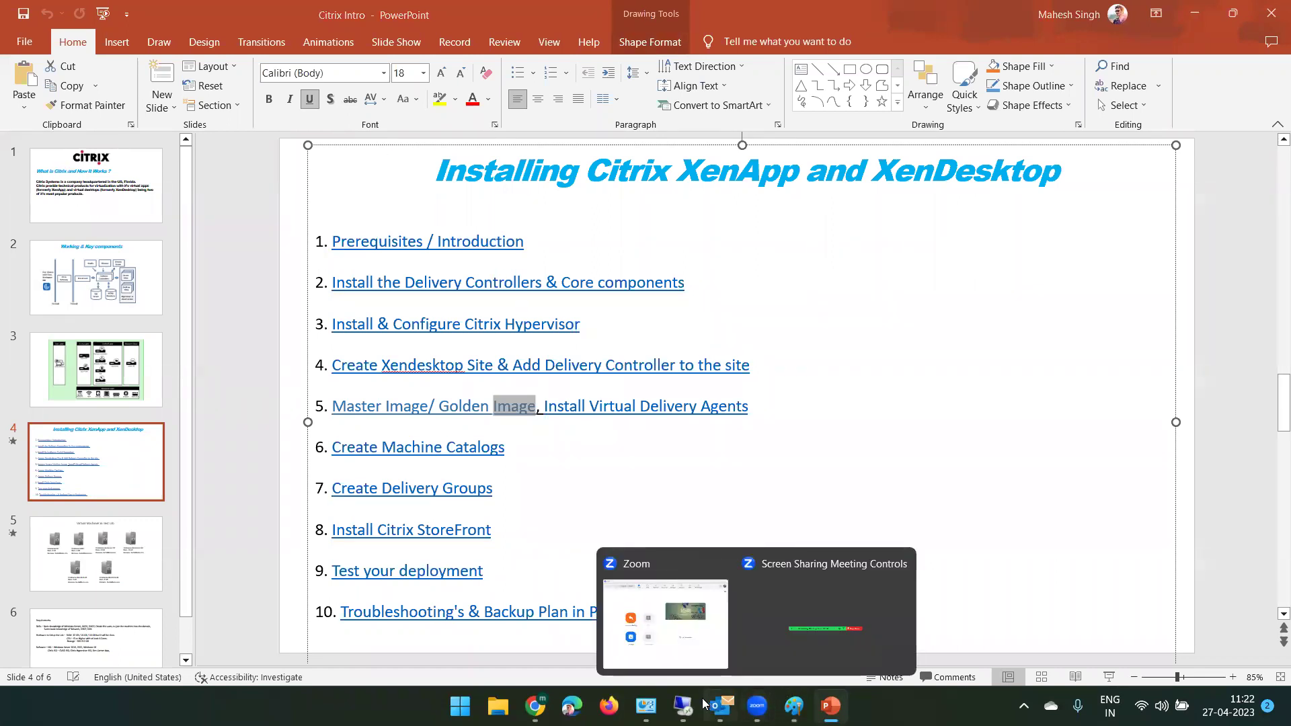
{"action": "left_click", "coordinate": [682, 704]}
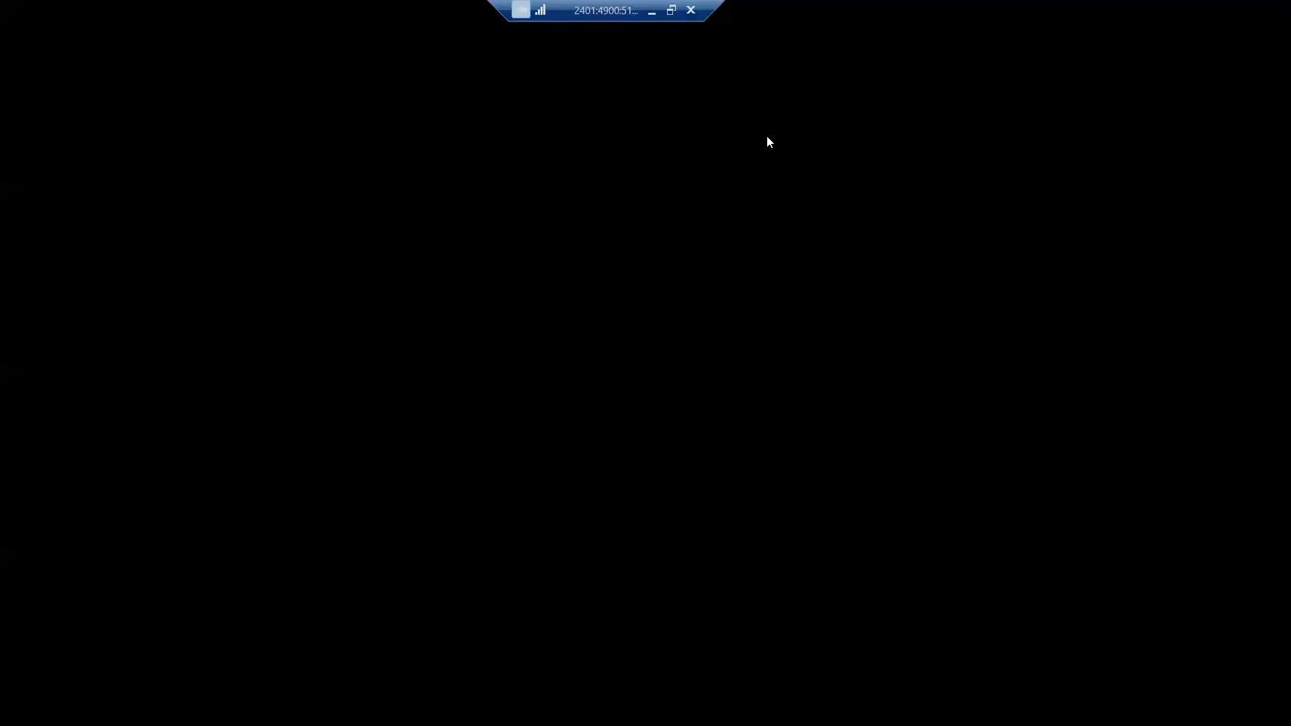
{"action": "left_click_drag", "start_coordinate": [580, 13], "coordinate": [559, 11]}
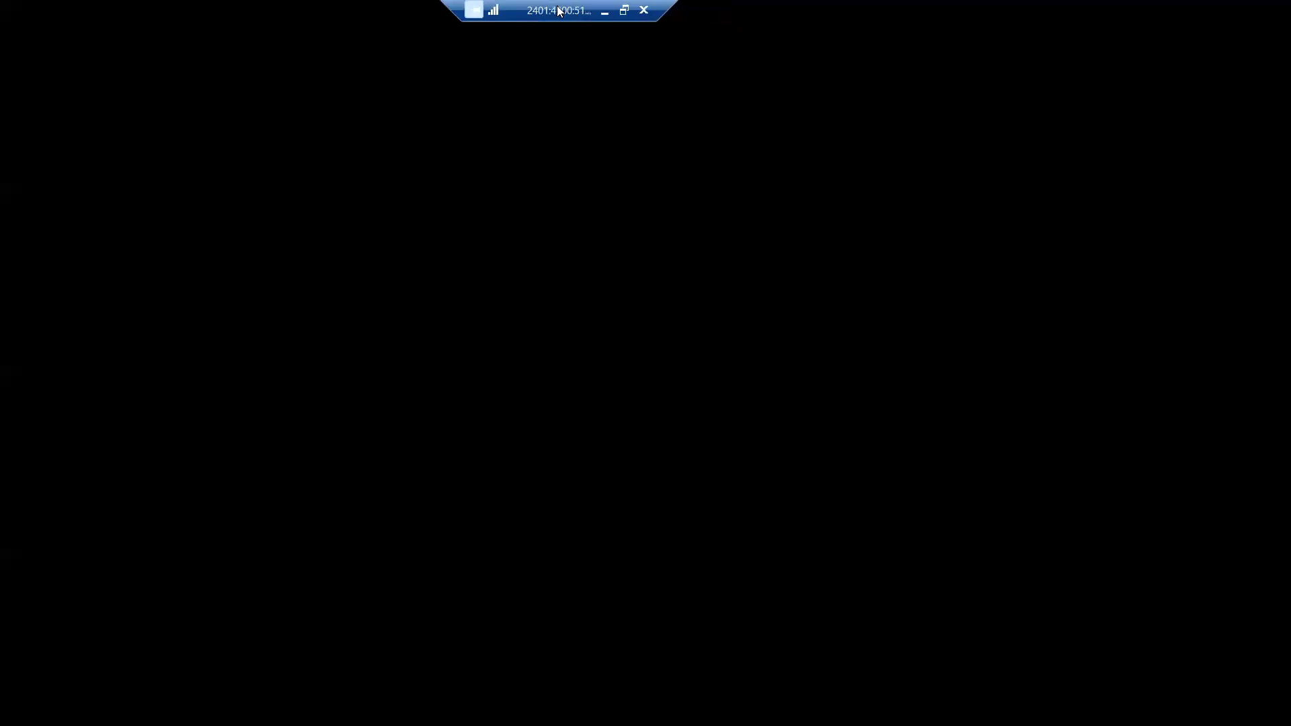
{"action": "left_click", "coordinate": [609, 13]}
{"action": "left_click", "coordinate": [1195, 10]}
{"action": "left_click", "coordinate": [683, 706]}
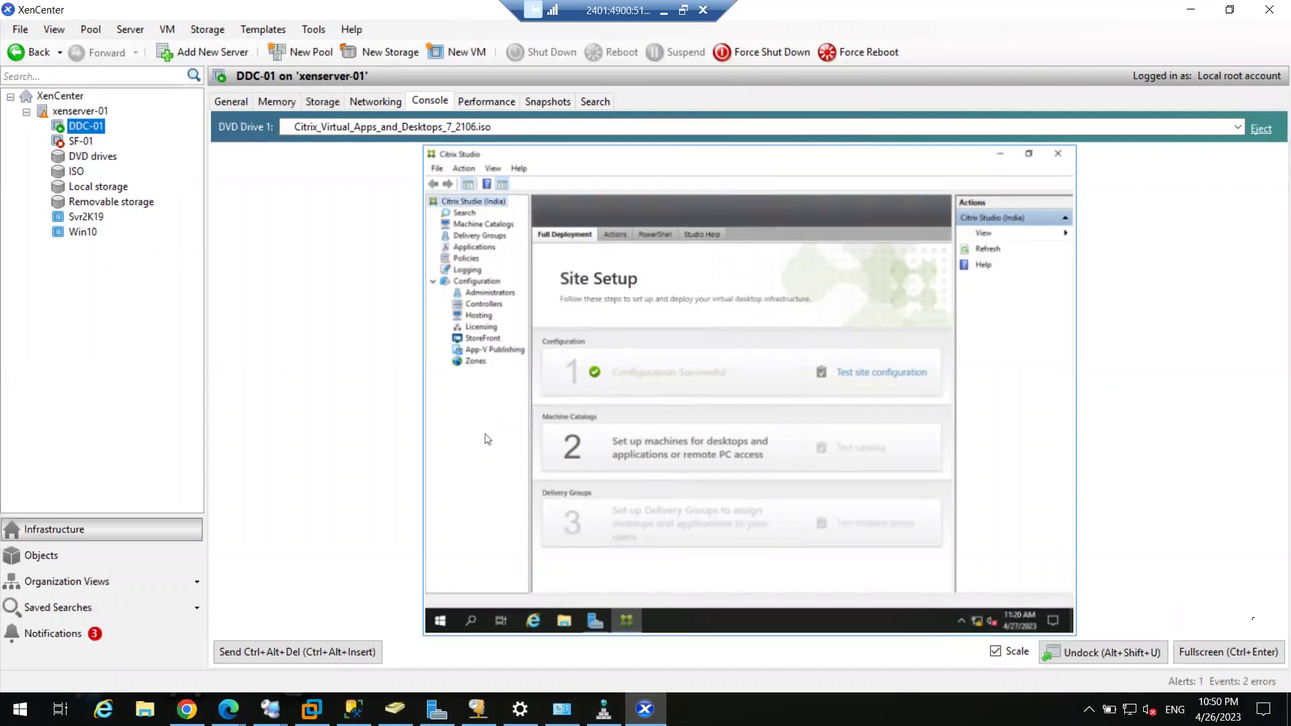
Show the DDC-01 console with Citrix Studio in full screen
{"action": "left_click", "coordinate": [1247, 653]}
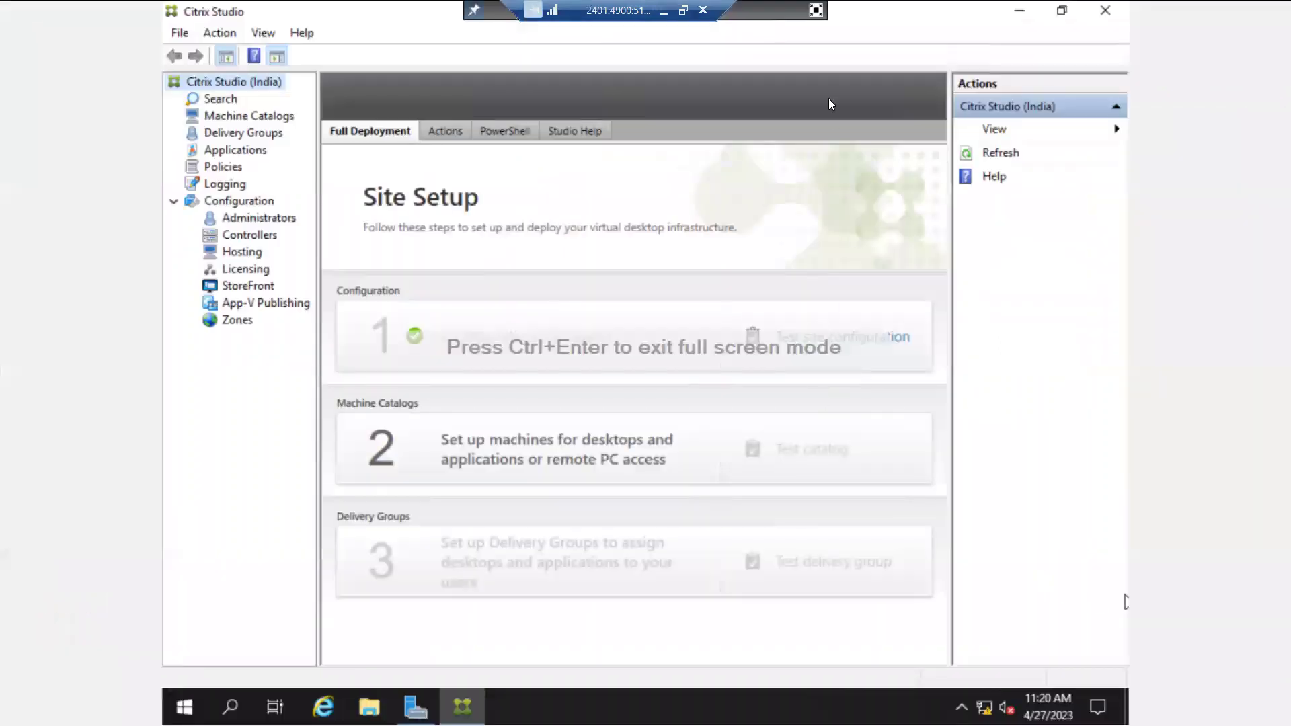
{"action": "left_click", "coordinate": [663, 10]}
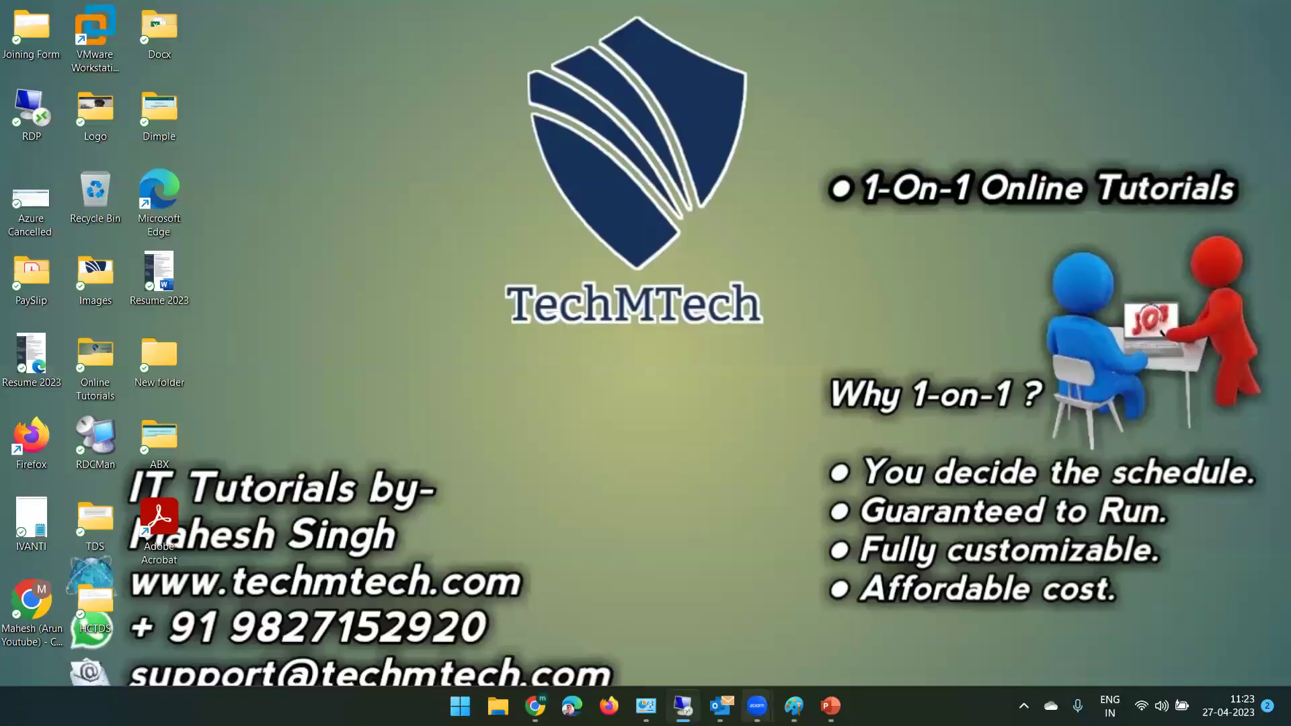
{"action": "left_click", "coordinate": [683, 707]}
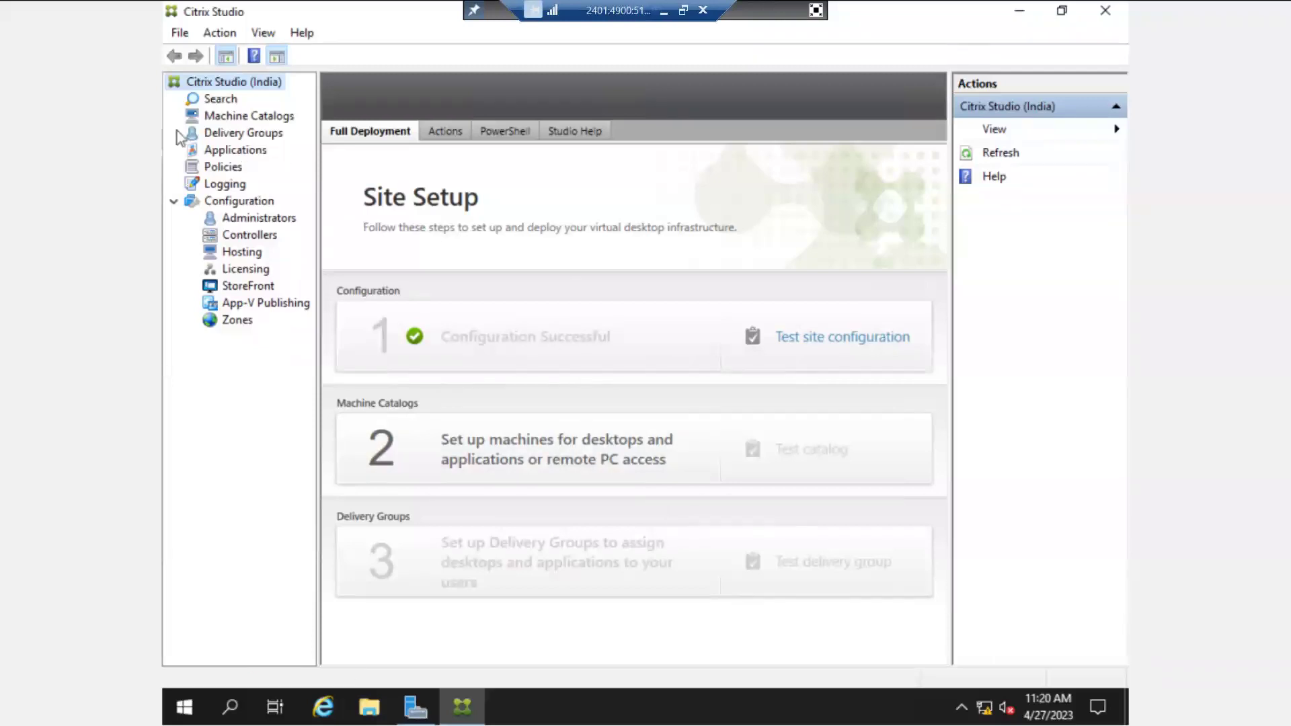
Look through the Machine Catalogs, Delivery Groups and Applications sections of the India site in Citrix Studio
{"action": "left_click", "coordinate": [235, 119]}
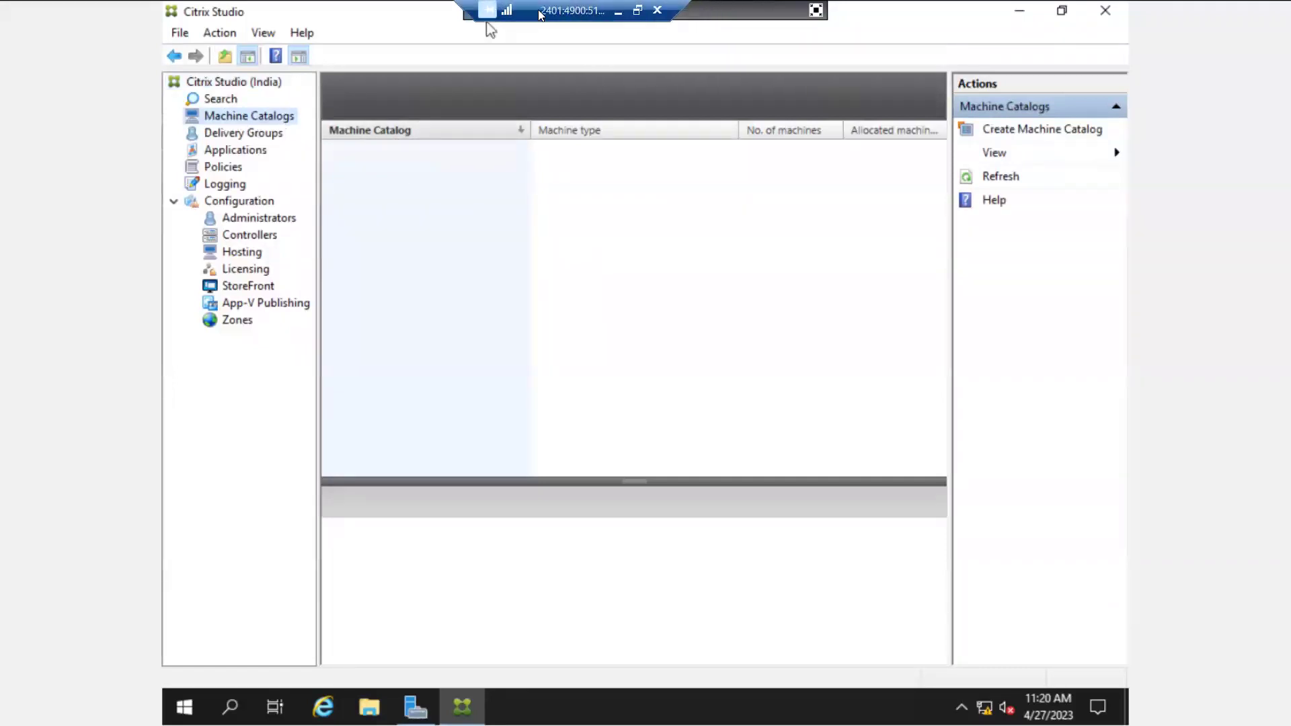
{"action": "left_click", "coordinate": [254, 134]}
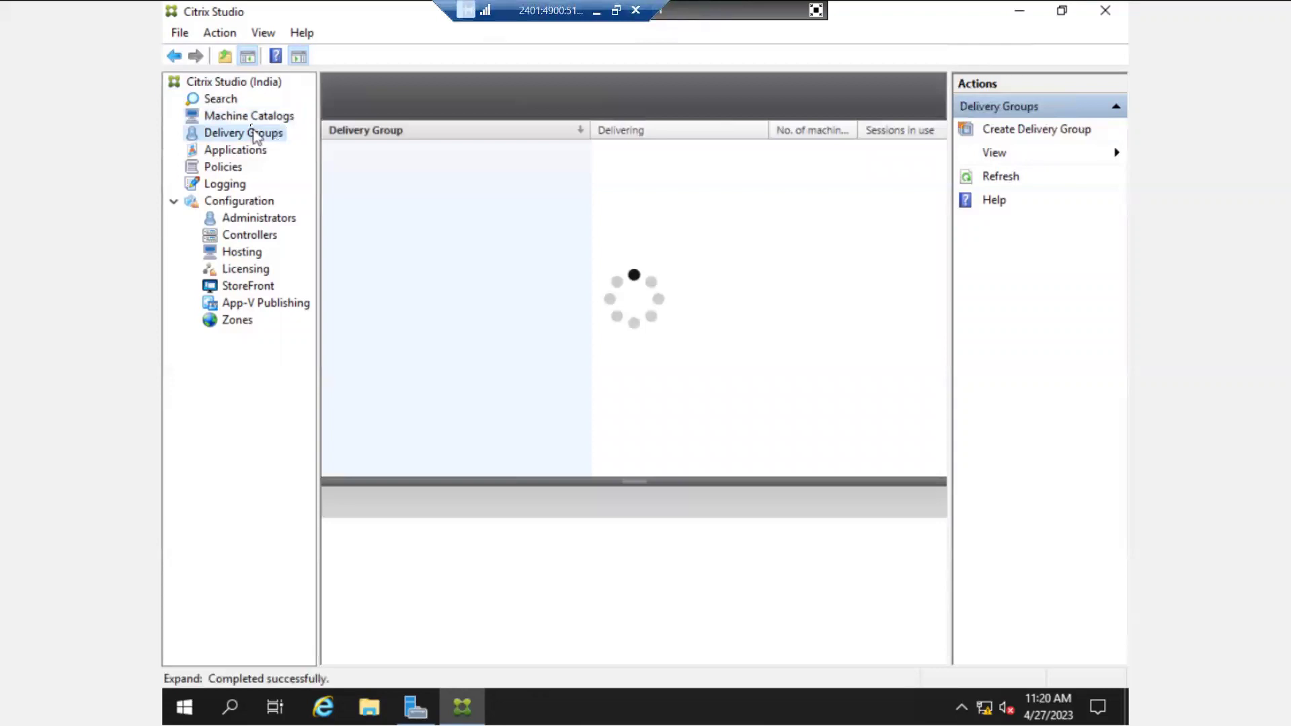
{"action": "left_click", "coordinate": [254, 120]}
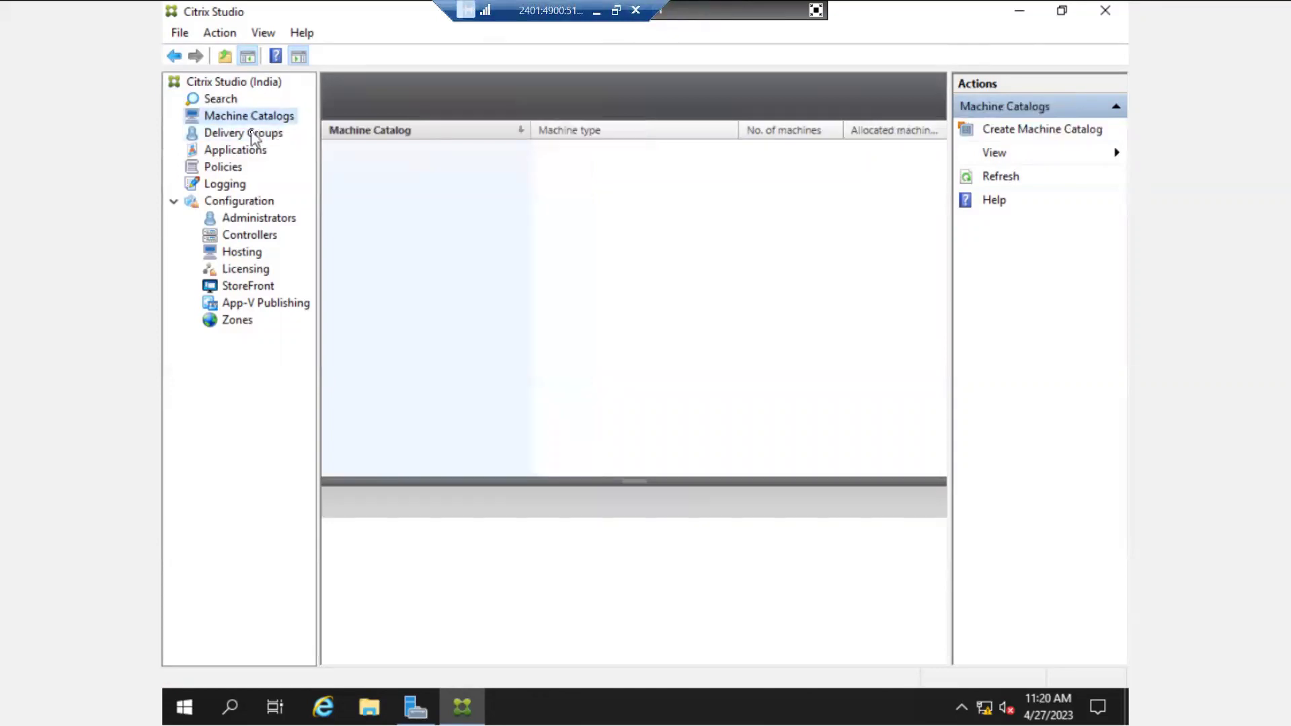
{"action": "left_click", "coordinate": [255, 135]}
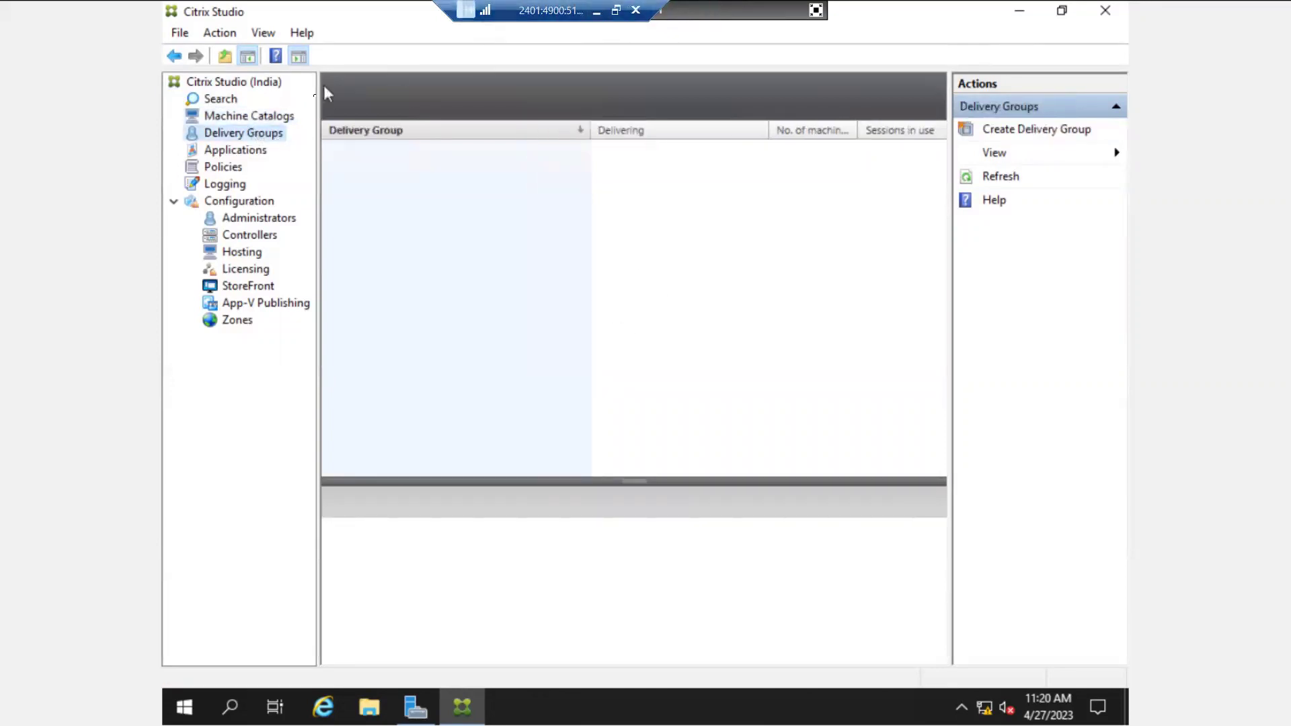
{"action": "left_click", "coordinate": [274, 119]}
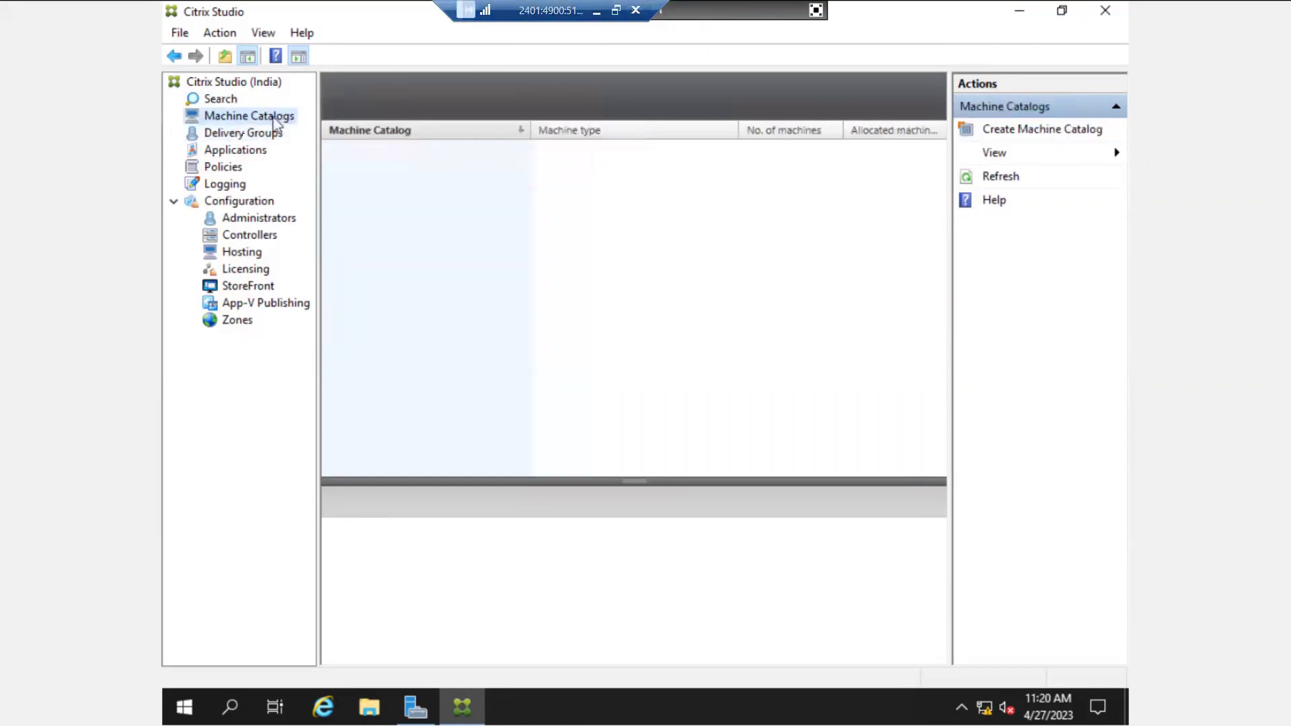
{"action": "left_click", "coordinate": [231, 154]}
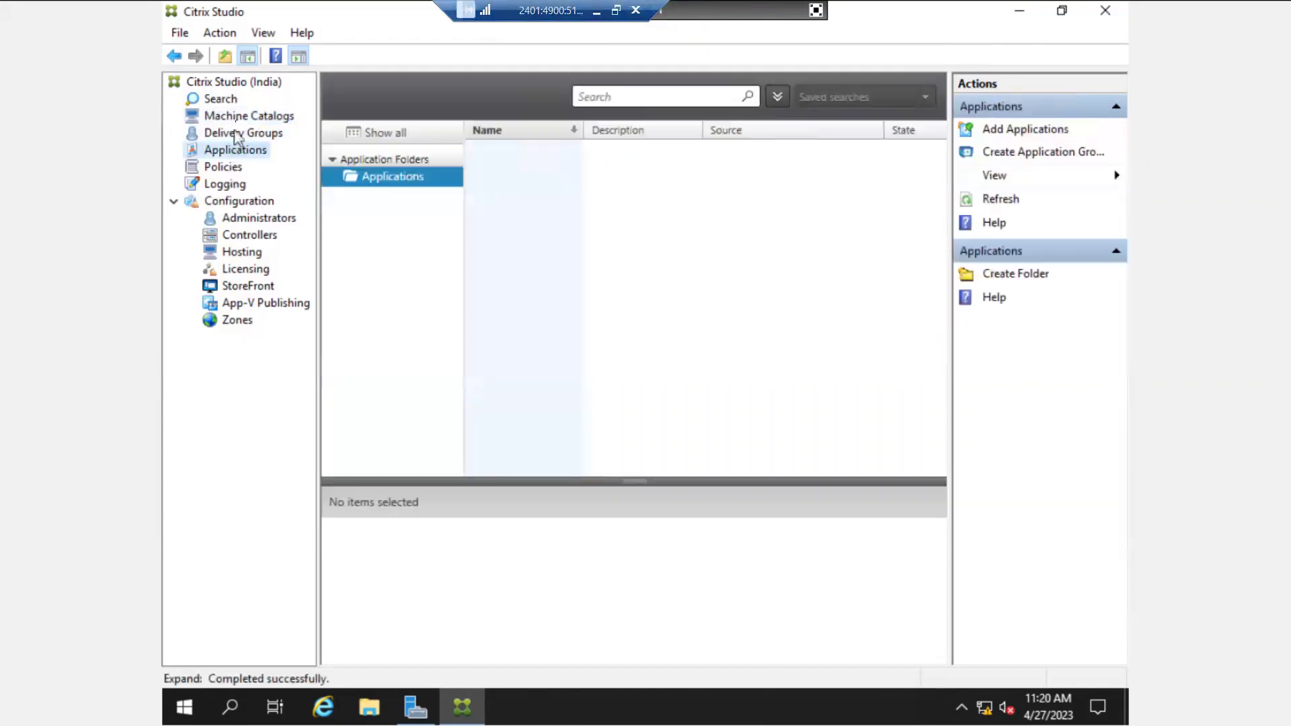
{"action": "left_click", "coordinate": [240, 121]}
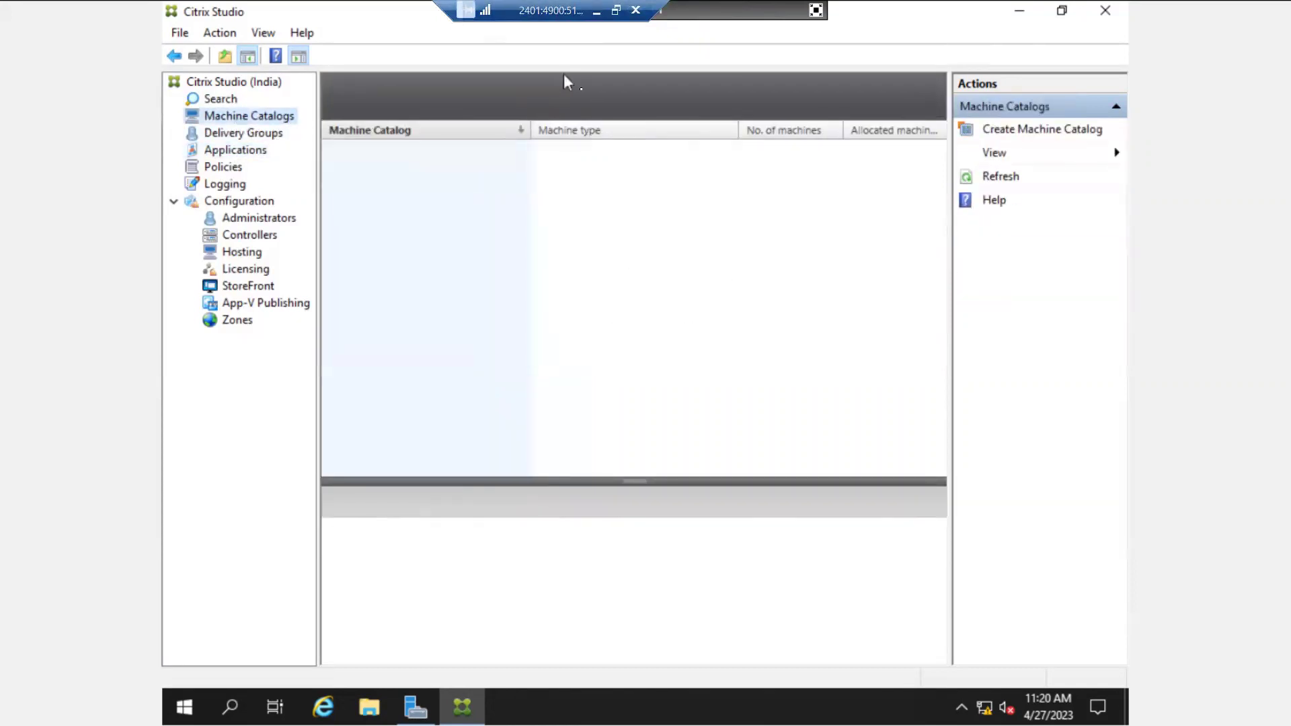